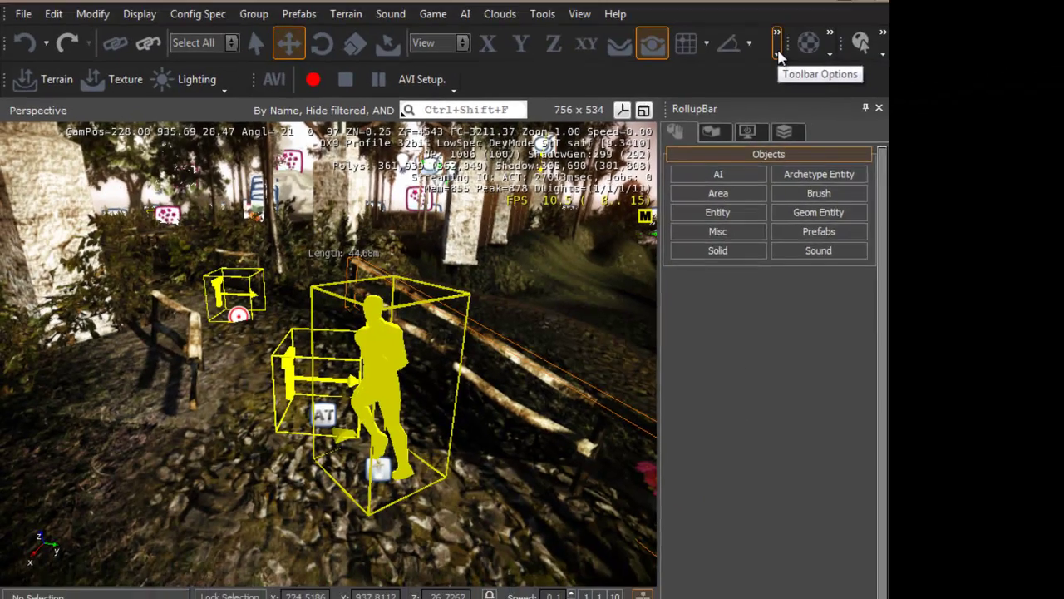
- Open the DataBase View window from the toolbar tools and dock it over the viewport
left_click(744, 65)
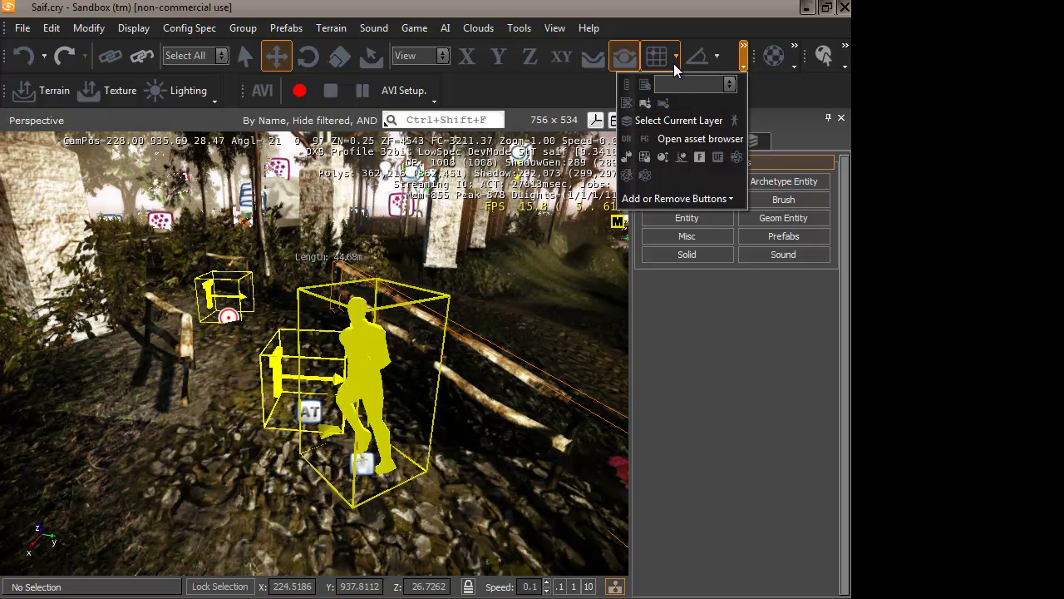
left_click(626, 140)
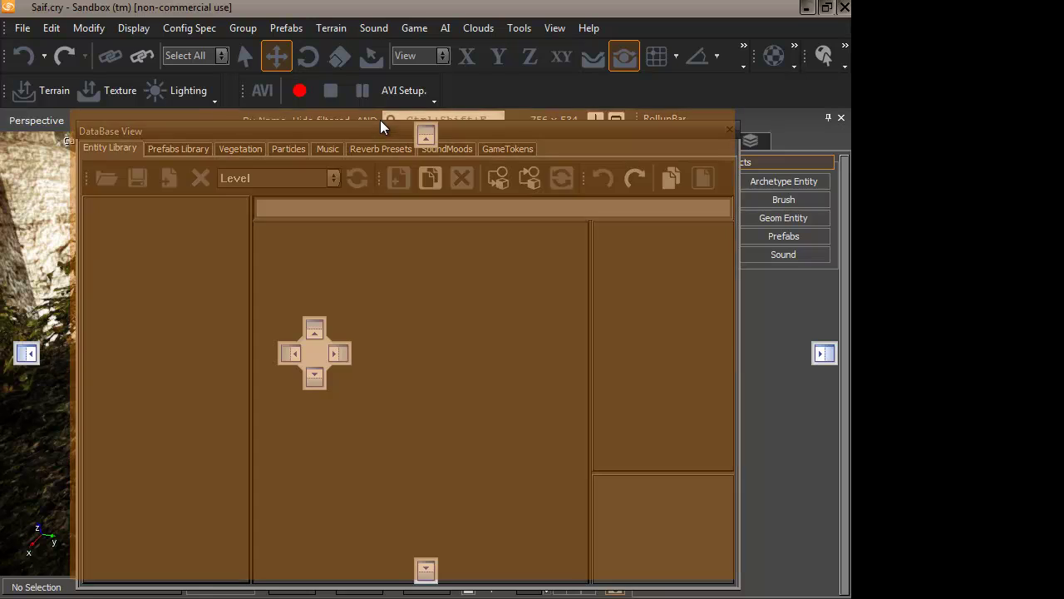
left_click_drag(385, 131, 380, 119)
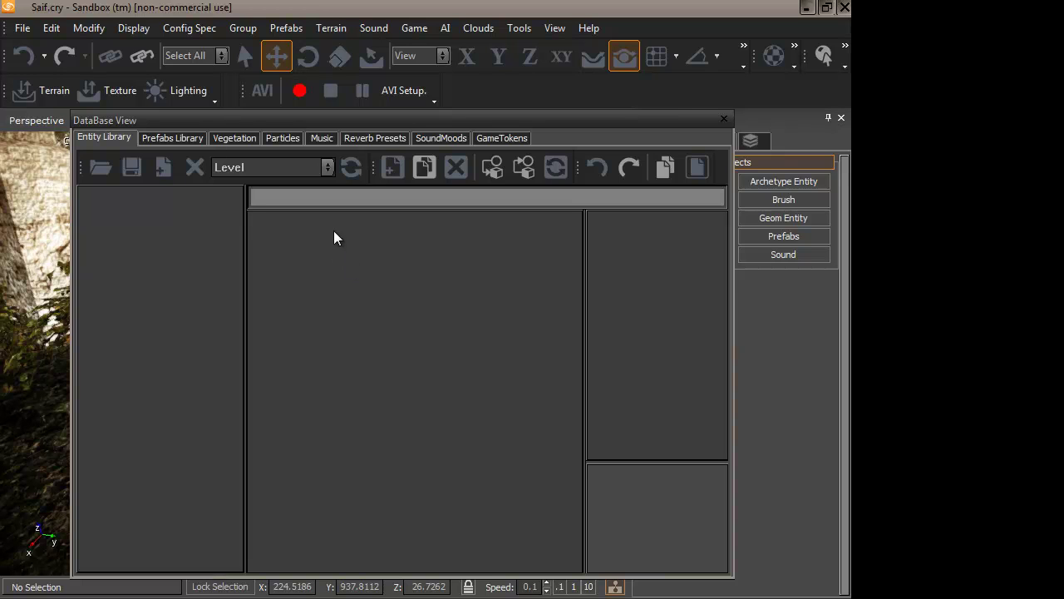
- Load the music\sdk_music.xml library in the Music tab and dismiss the duplicate-library error
left_click(317, 138)
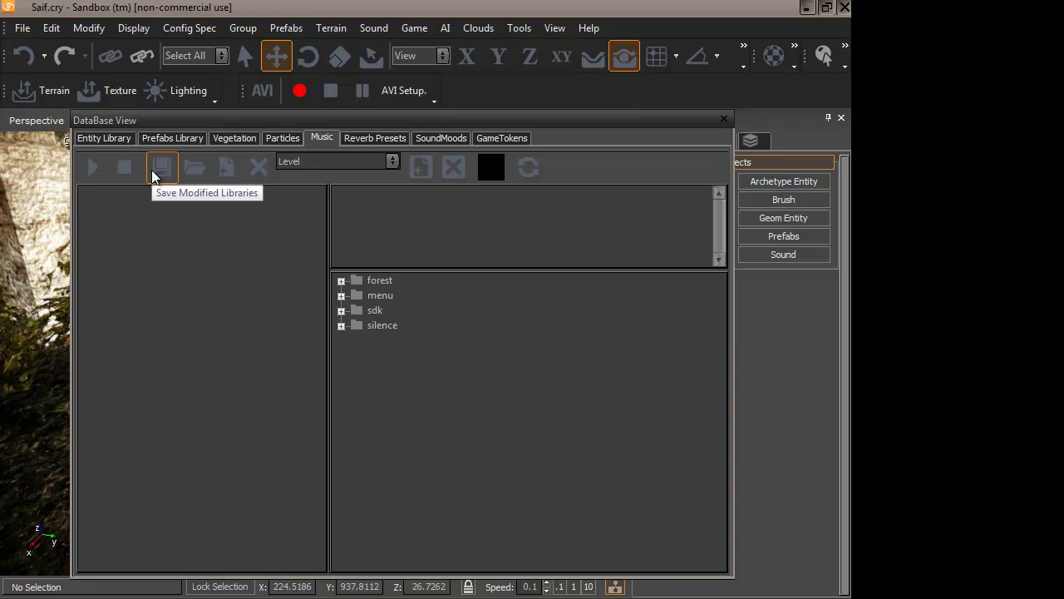
left_click(196, 173)
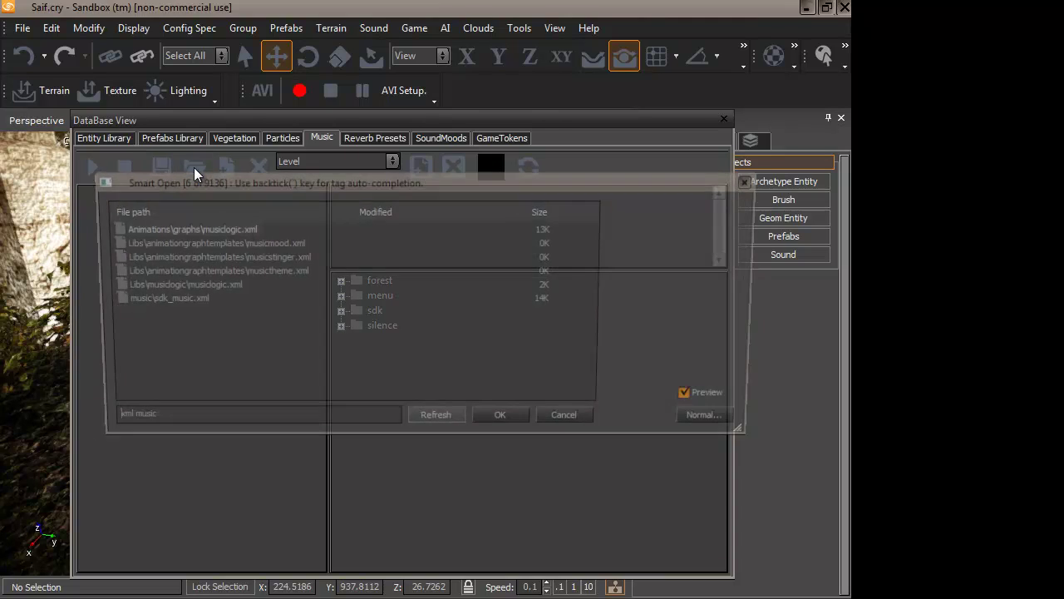
left_click(182, 299)
left_click(502, 419)
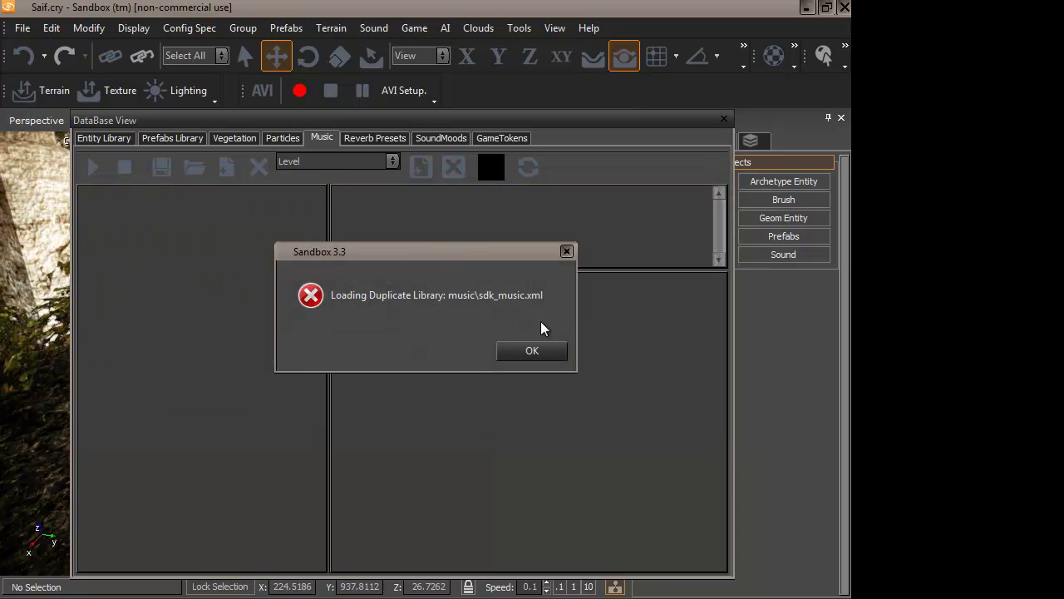
left_click(513, 356)
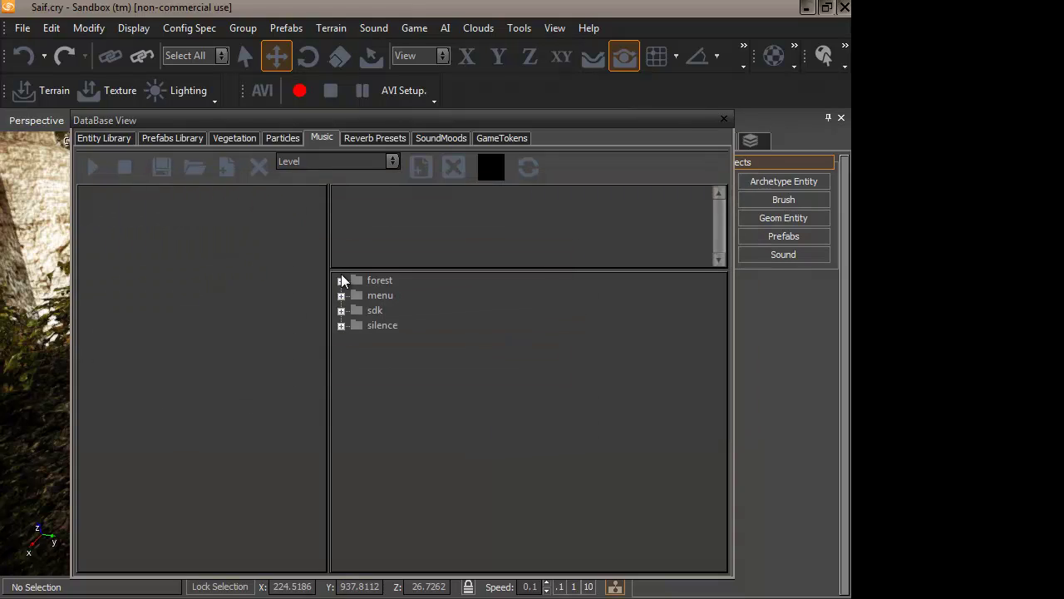
- Switch the library dropdown to SDK_Music and select the cave theme
left_click(390, 162)
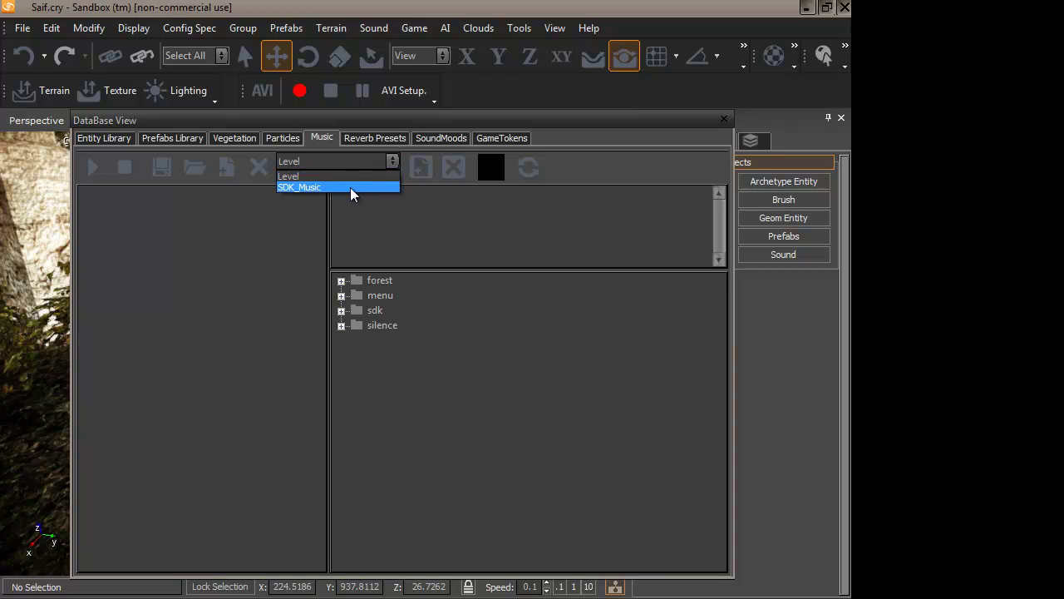
left_click(350, 185)
left_click(246, 297)
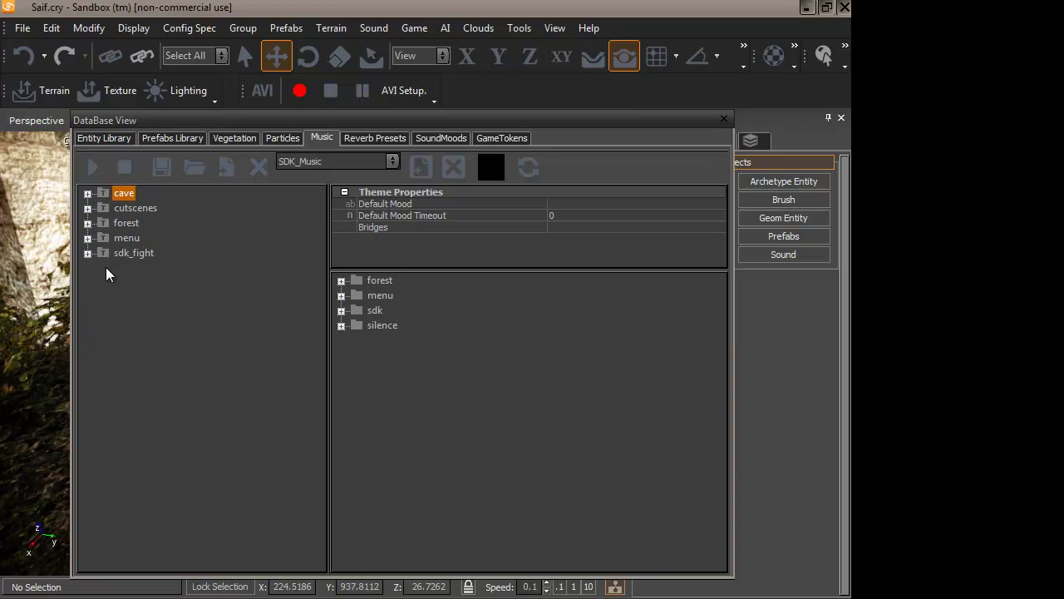
- Expand the forest theme, browse its moods and preview 06_start_scene
left_click(86, 223)
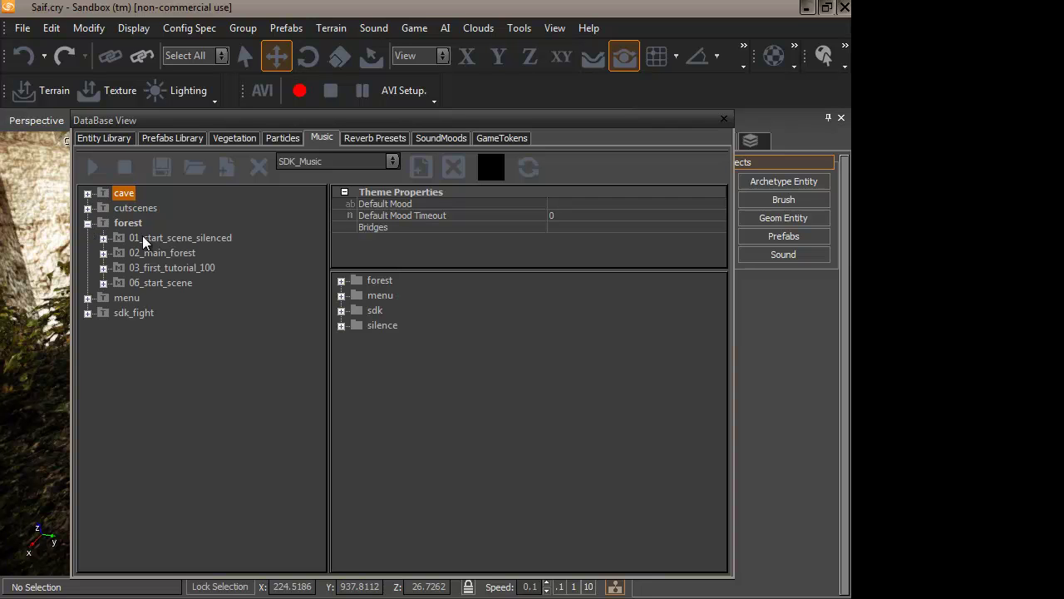
left_click(137, 238)
left_click(143, 267)
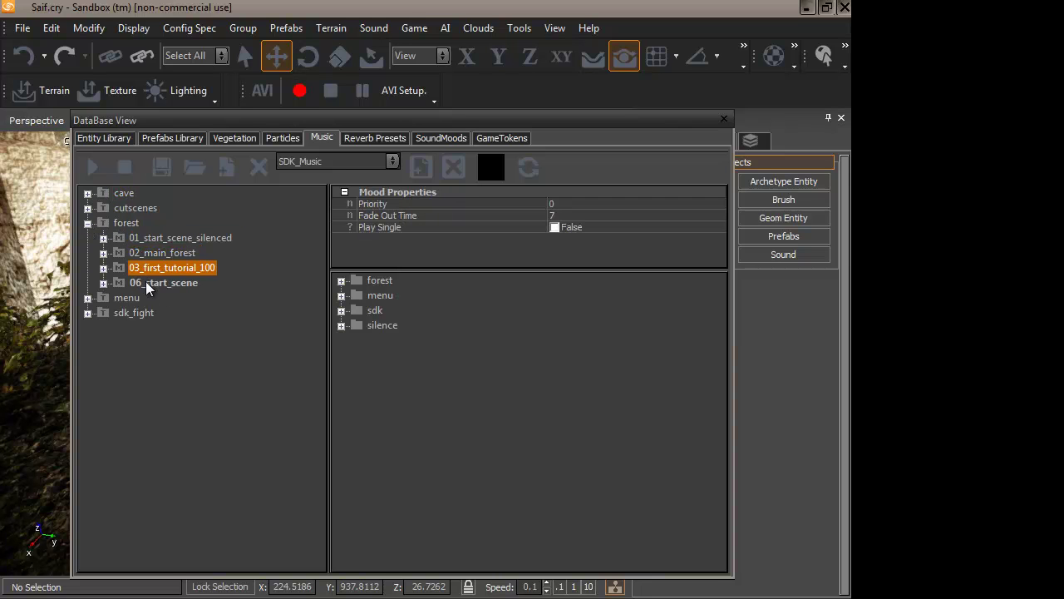
left_click(146, 238)
left_click(146, 283)
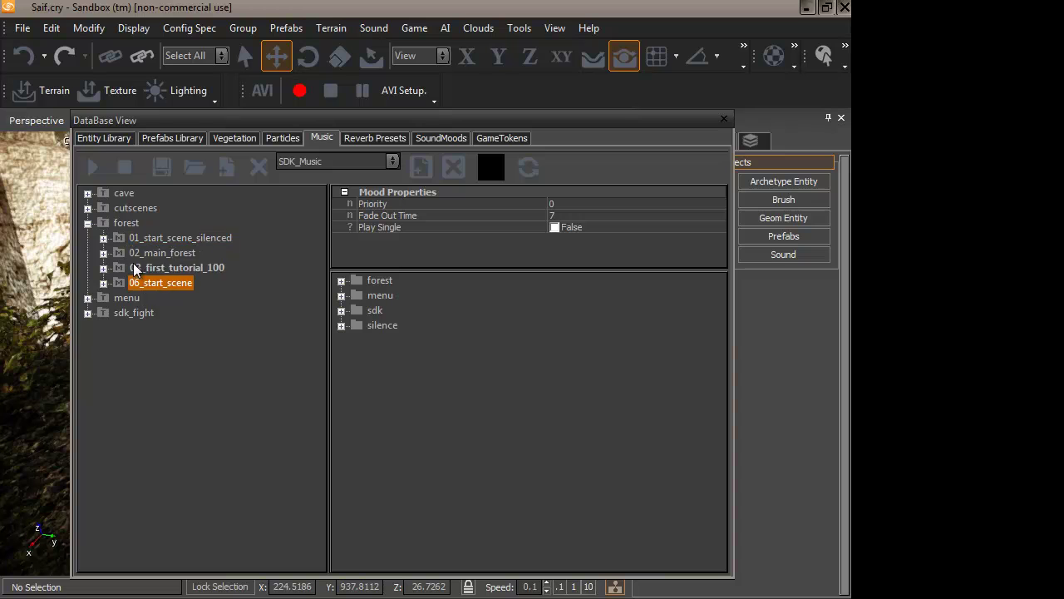
left_click(92, 167)
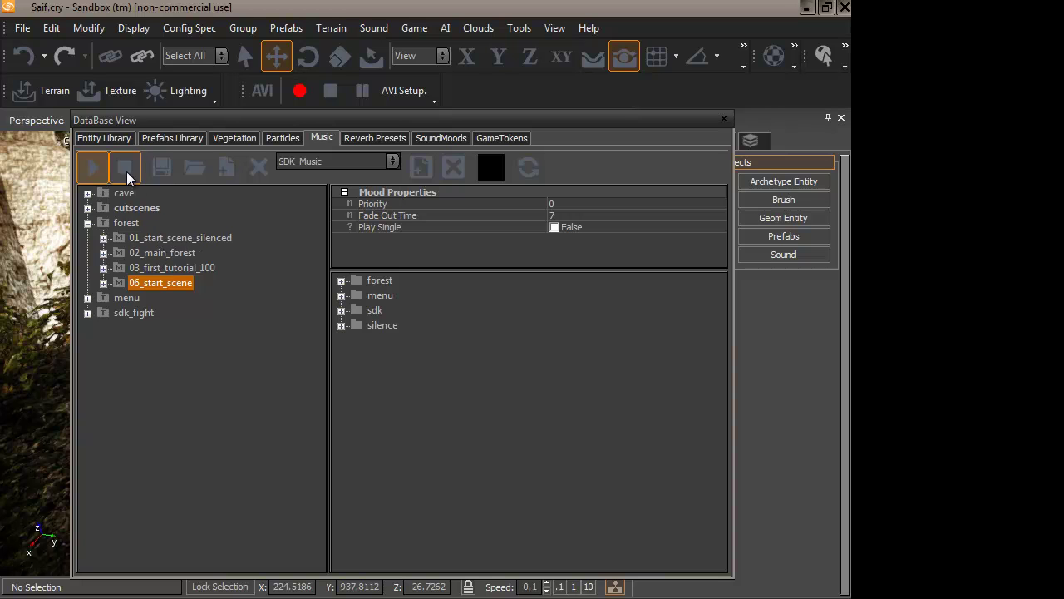
- Copy the 06_start_scene mood name from its rename field, leaving the name unchanged
key("Up")
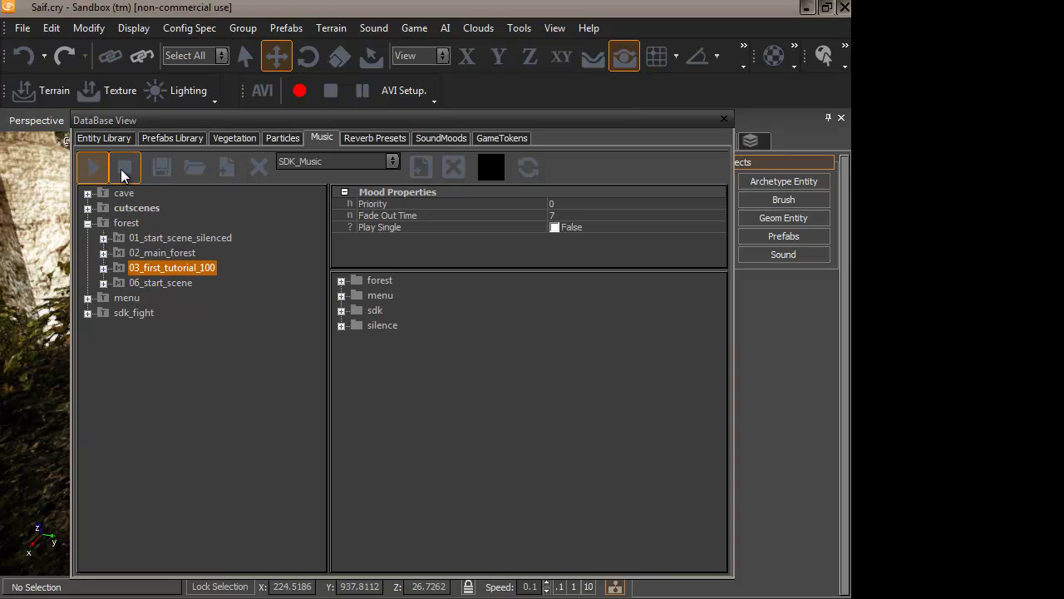
left_click(173, 283)
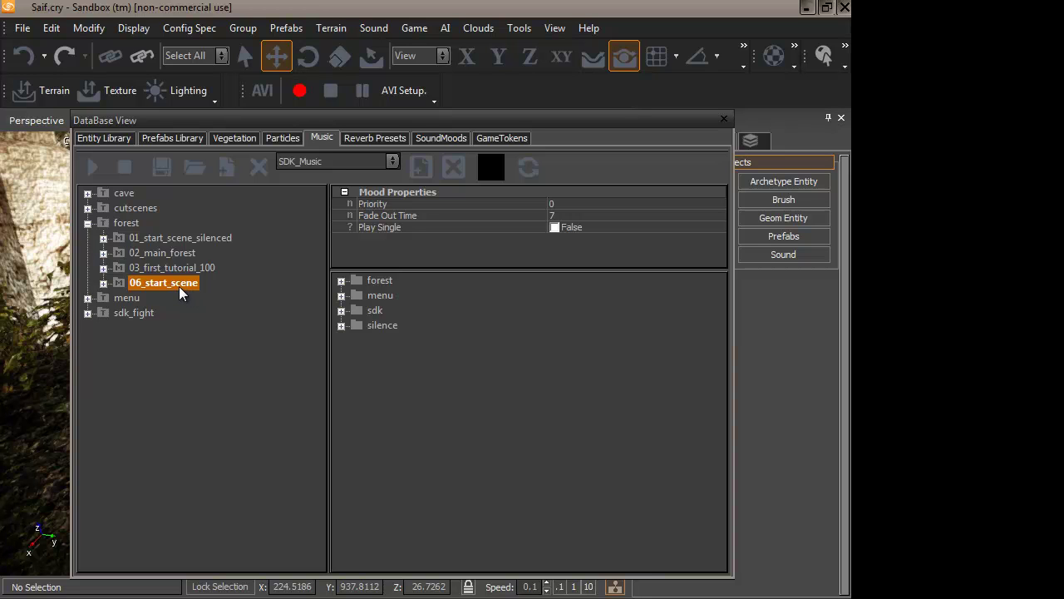
left_click(186, 284)
left_click_drag(198, 283, 135, 285)
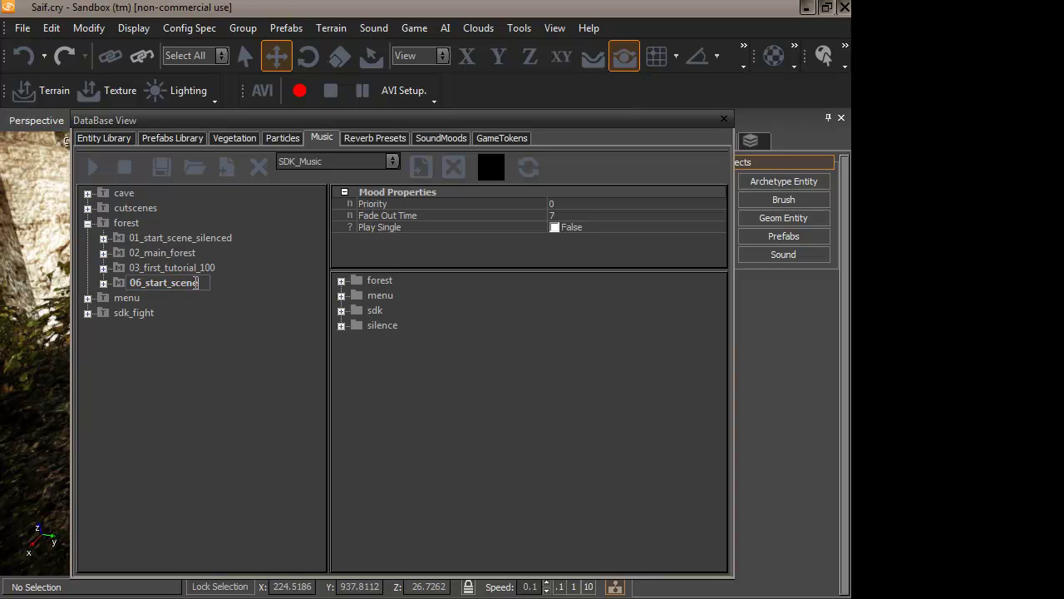
right_click(135, 283)
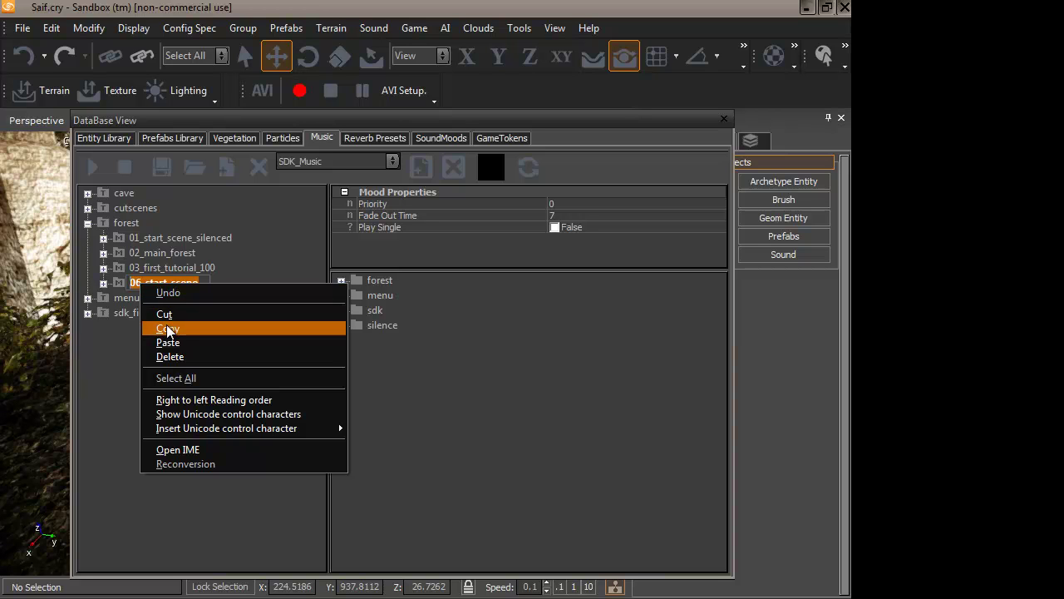
left_click(168, 330)
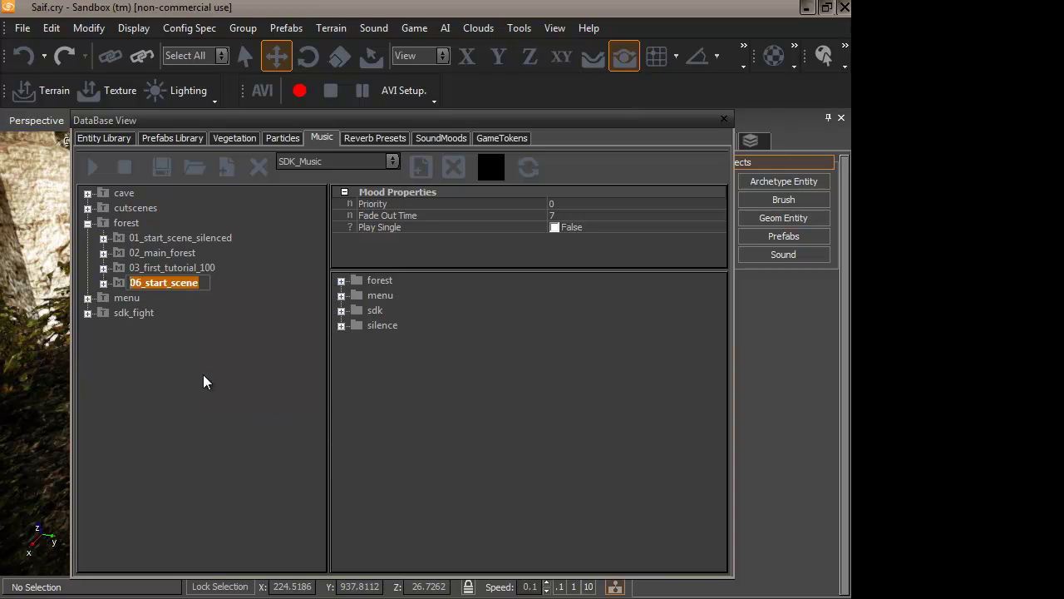
key("Escape")
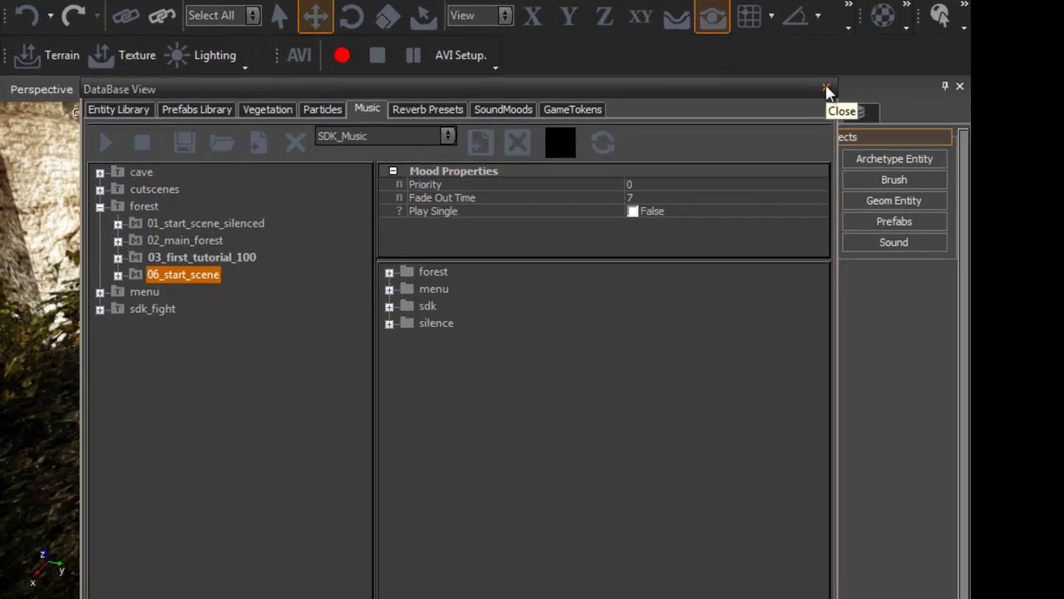
- Close DataBase View and place a MusicPlayPattern entity beside the small yellow box
left_click(723, 116)
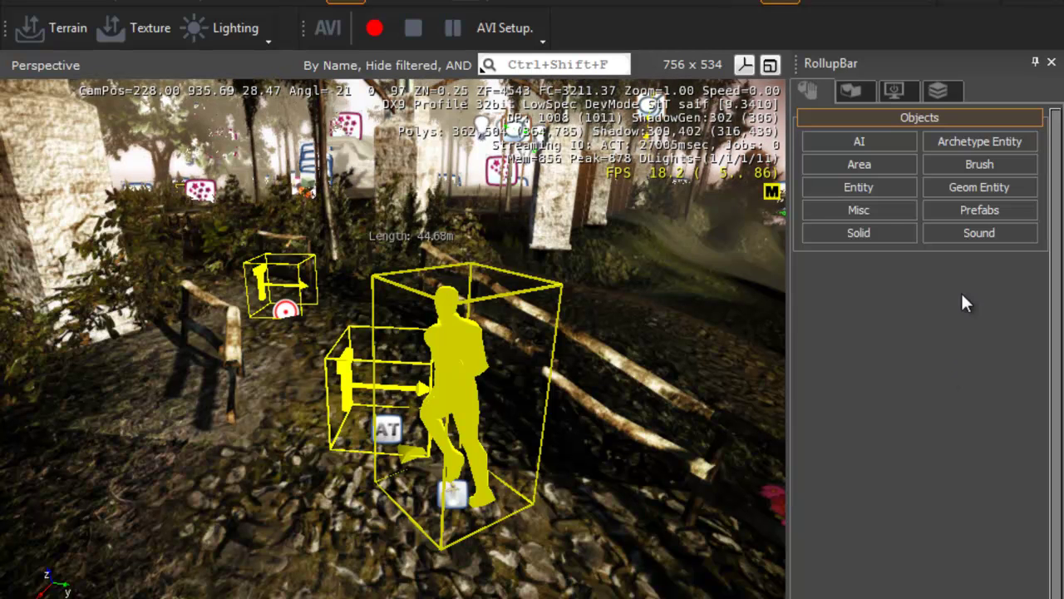
left_click(948, 229)
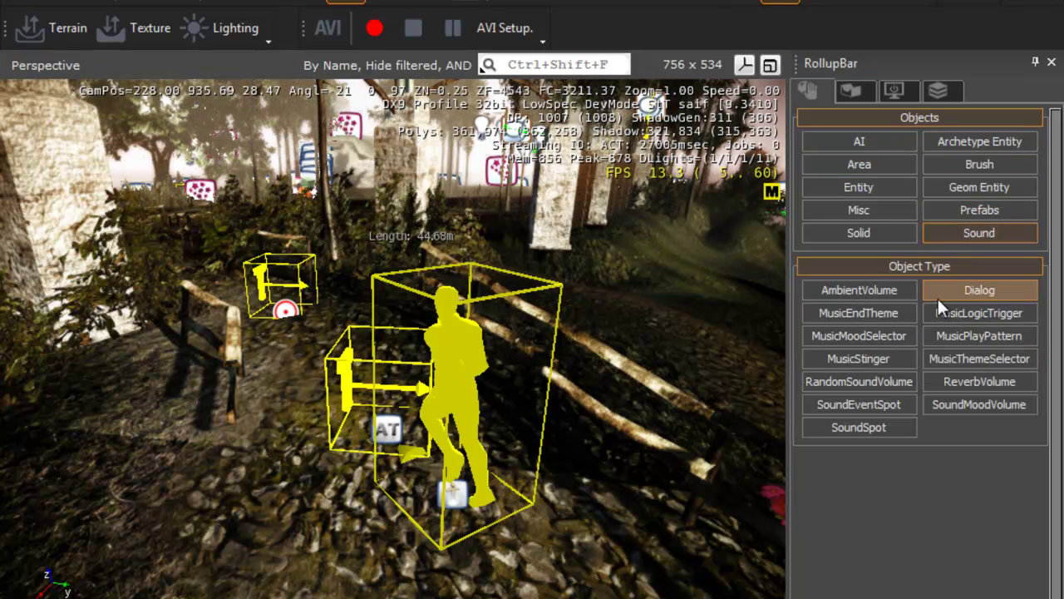
left_click(971, 338)
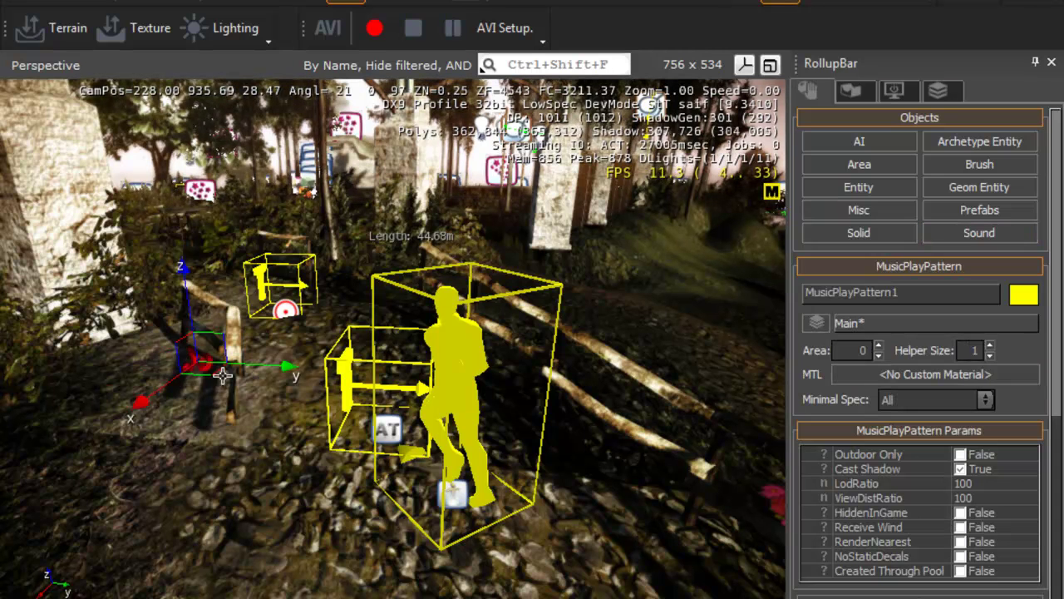
left_click(262, 401)
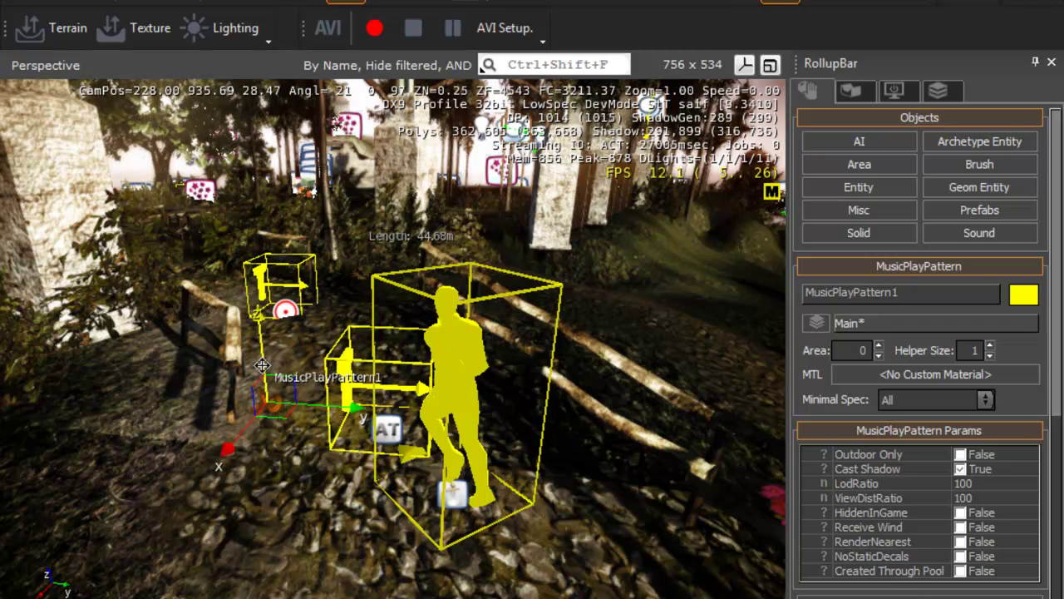
left_click_drag(262, 366, 234, 215)
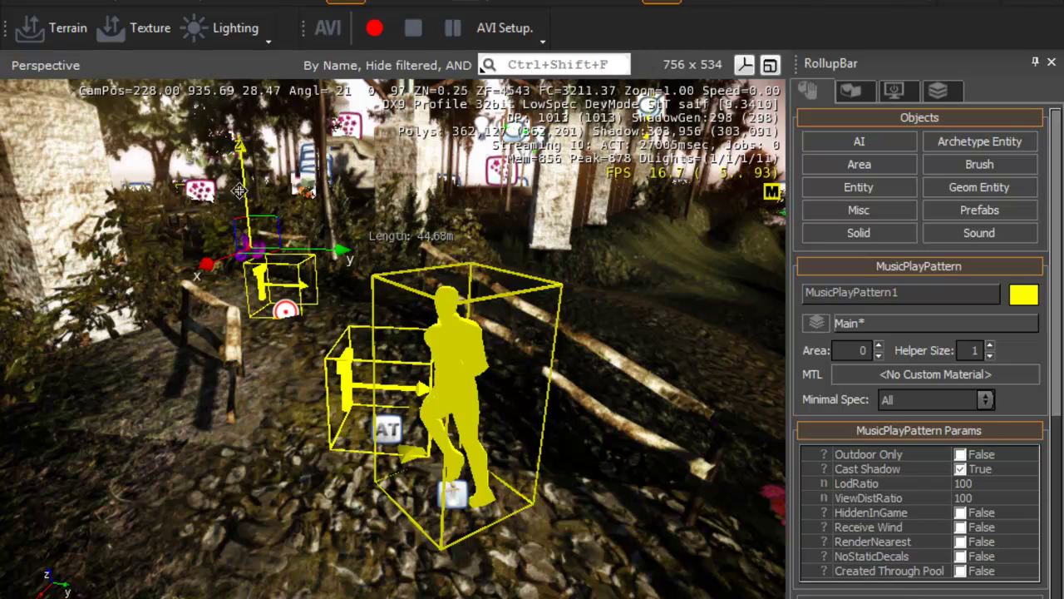
- Raise MusicPlayPattern1 higher above the ground and limit movement to the horizontal plane
scroll(304, 446, "down", 5)
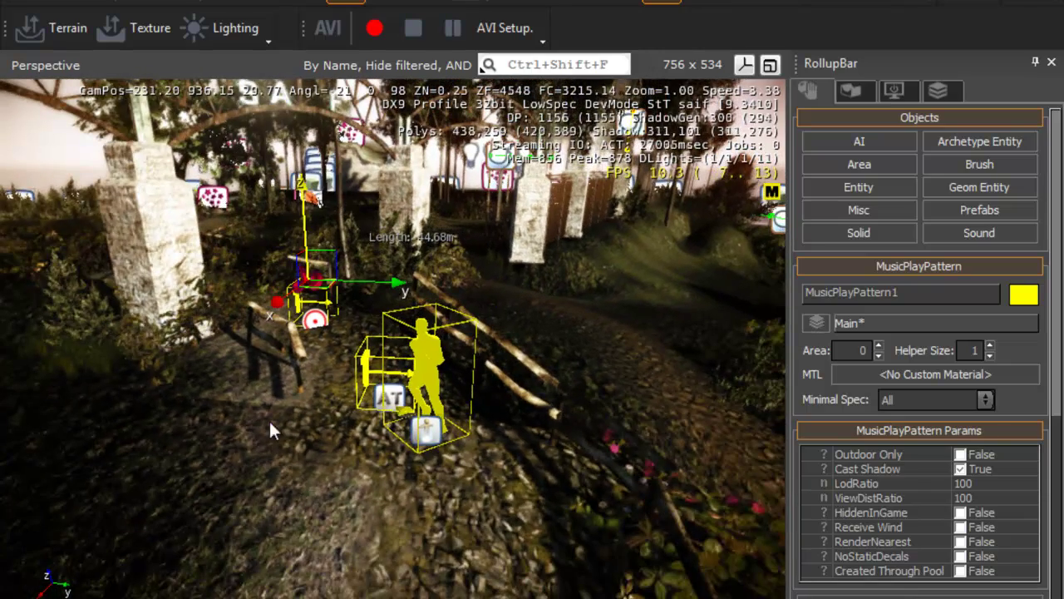
mouse_move(269, 419)
right_mouse_down()
mouse_move(259, 370)
mouse_move(433, 372)
right_mouse_up()
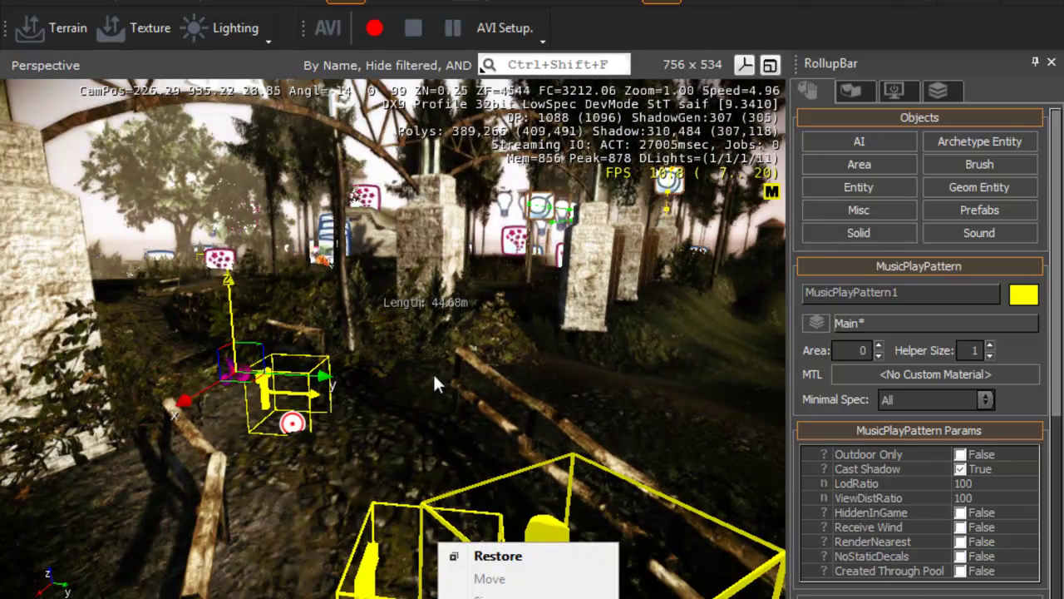
right_click_drag(426, 422, 409, 501)
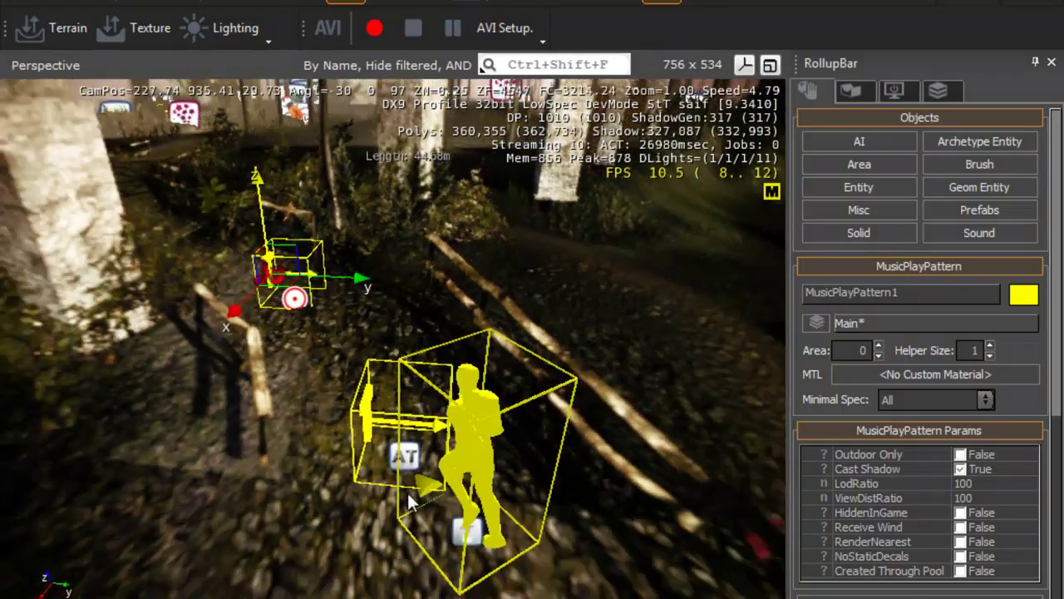
middle_click_drag(409, 501, 305, 232)
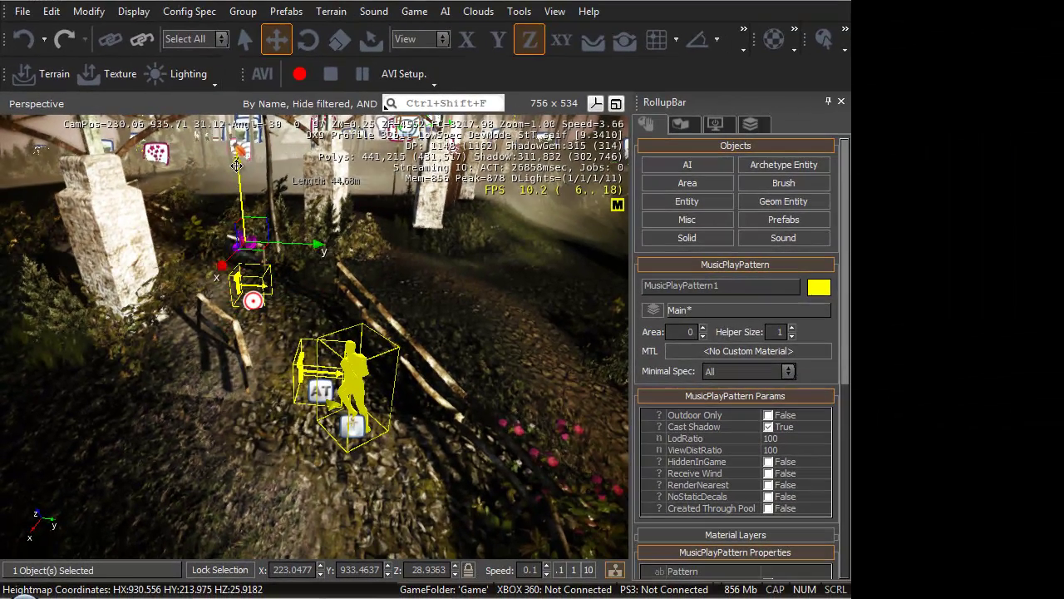
mouse_move(267, 235)
left_mouse_down()
mouse_move(253, 208)
mouse_move(286, 255)
left_mouse_up()
key("F4")
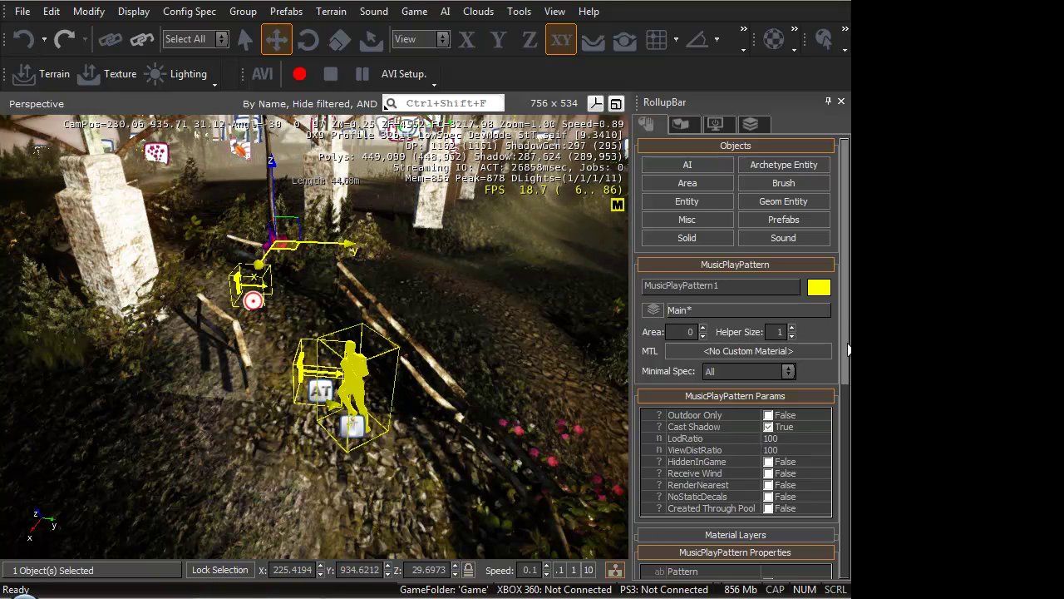
- Paste 06_start_scene into MusicPlayPattern1's Pattern property, then reselect the entity
left_click_drag(847, 355, 838, 490)
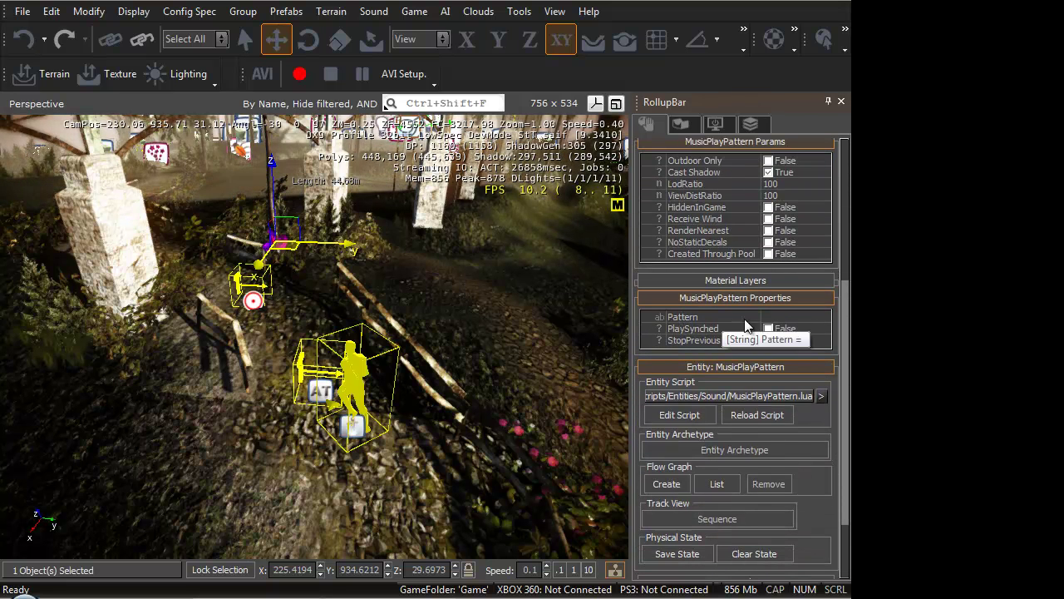
left_click(796, 316)
right_click(787, 325)
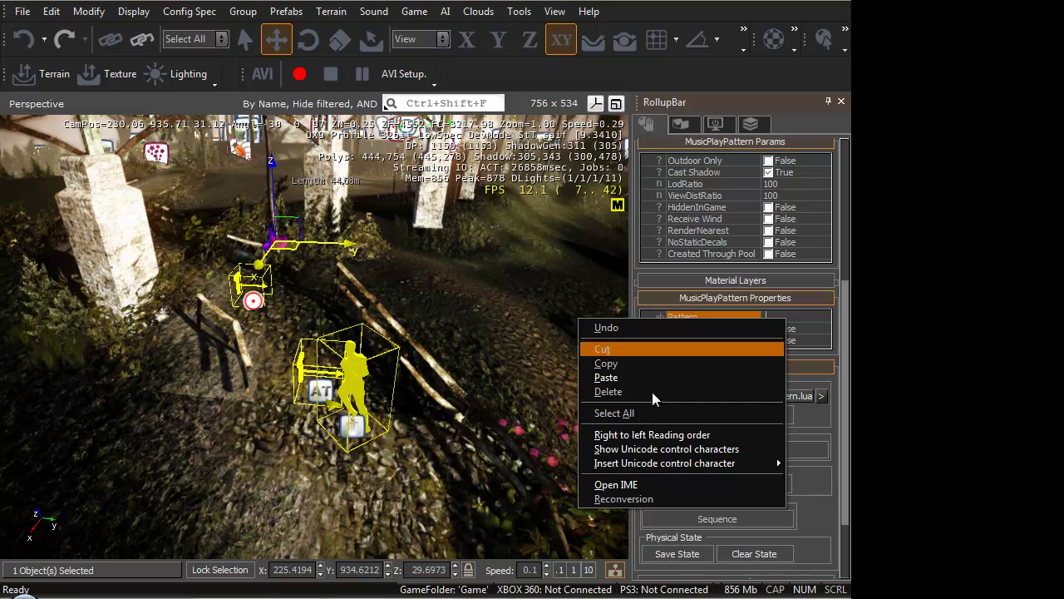
left_click(667, 376)
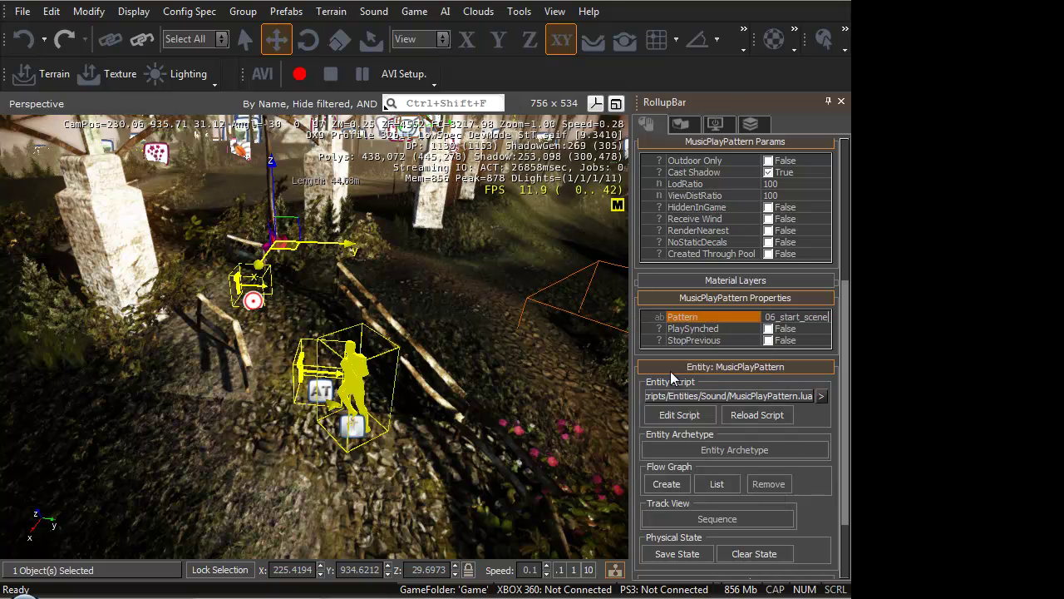
left_click(272, 337)
left_click(279, 241)
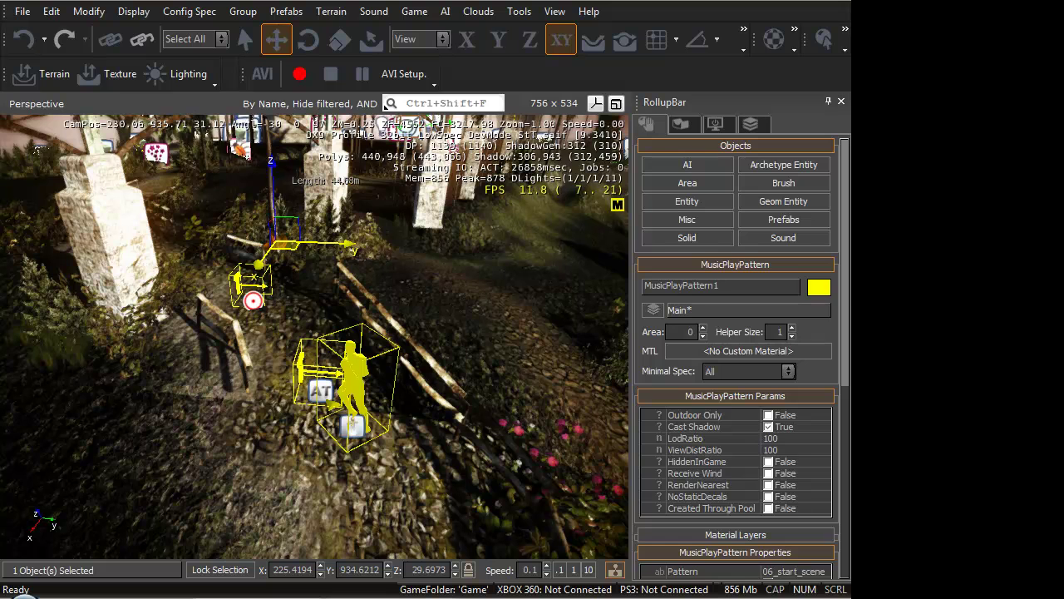
- Create a flow graph for MusicPlayPattern1 and start a new group named StartMusic
left_click_drag(845, 295, 837, 463)
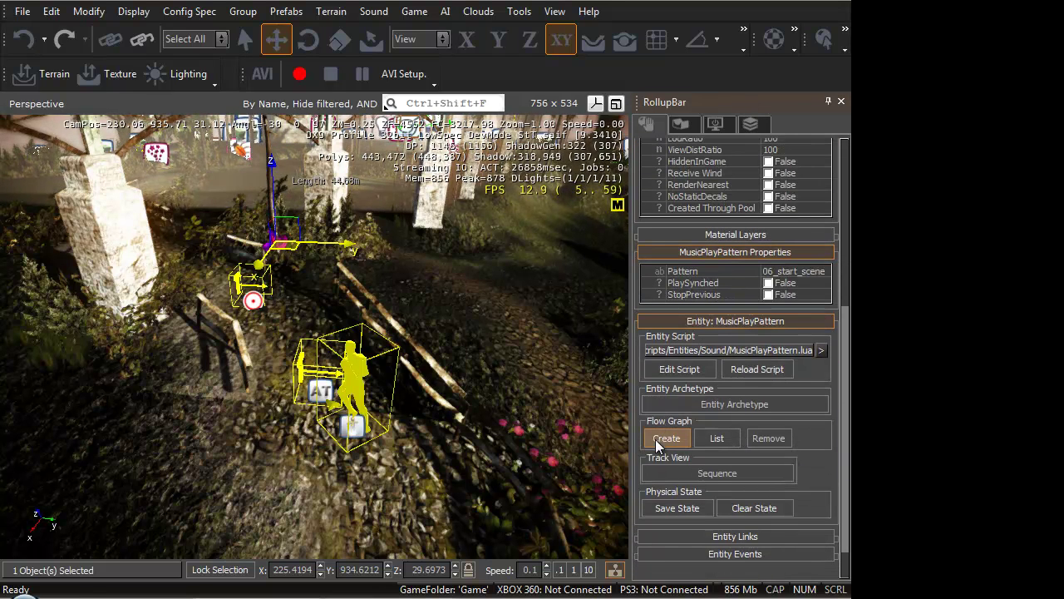
left_click(662, 438)
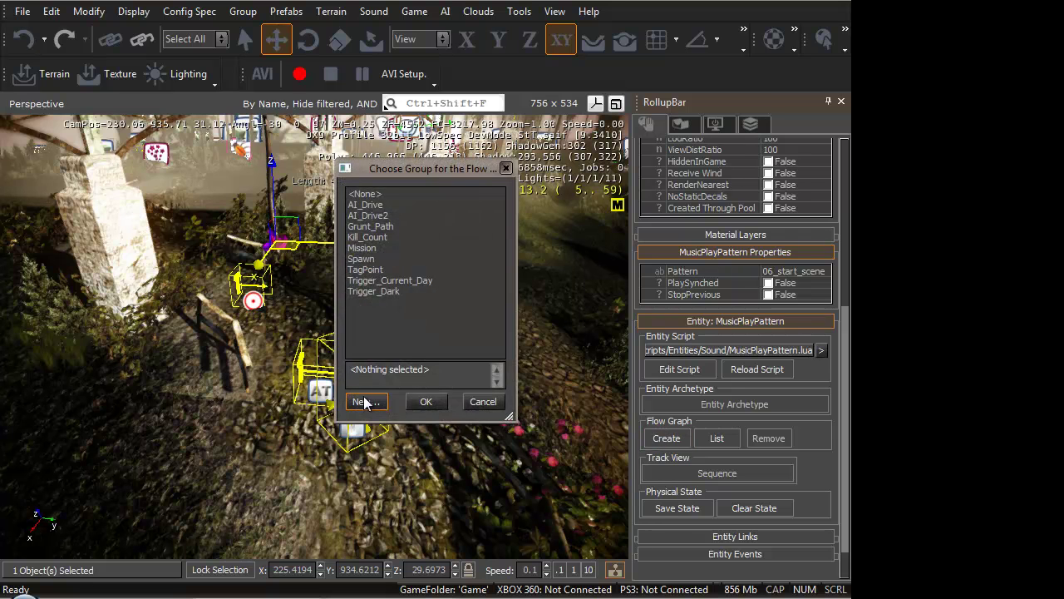
left_click(363, 400)
type("StartMusic")
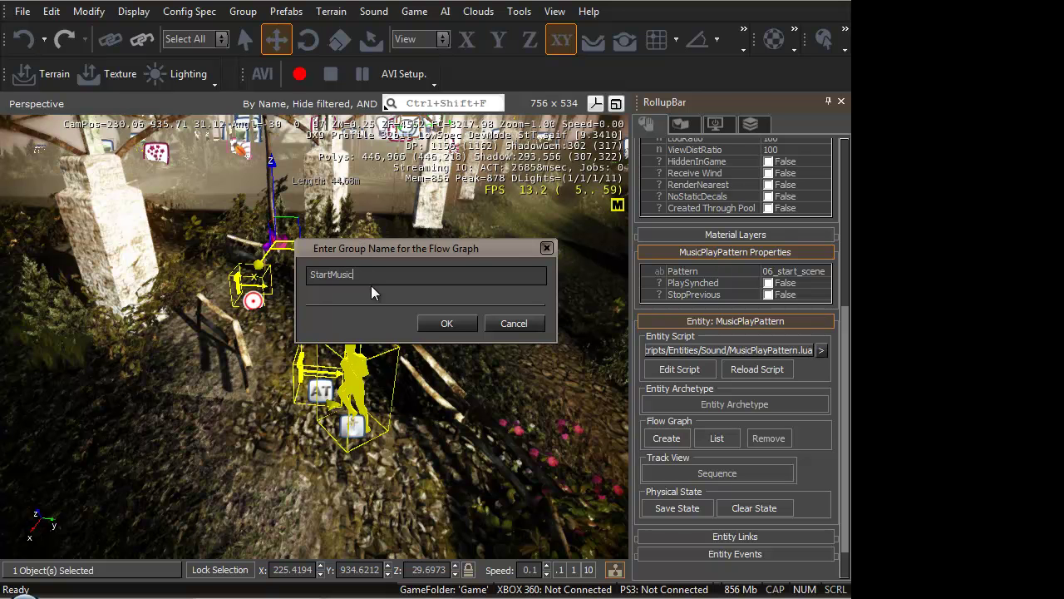
- Confirm the StartMusic group and add a Start node to the flow graph
left_click(445, 324)
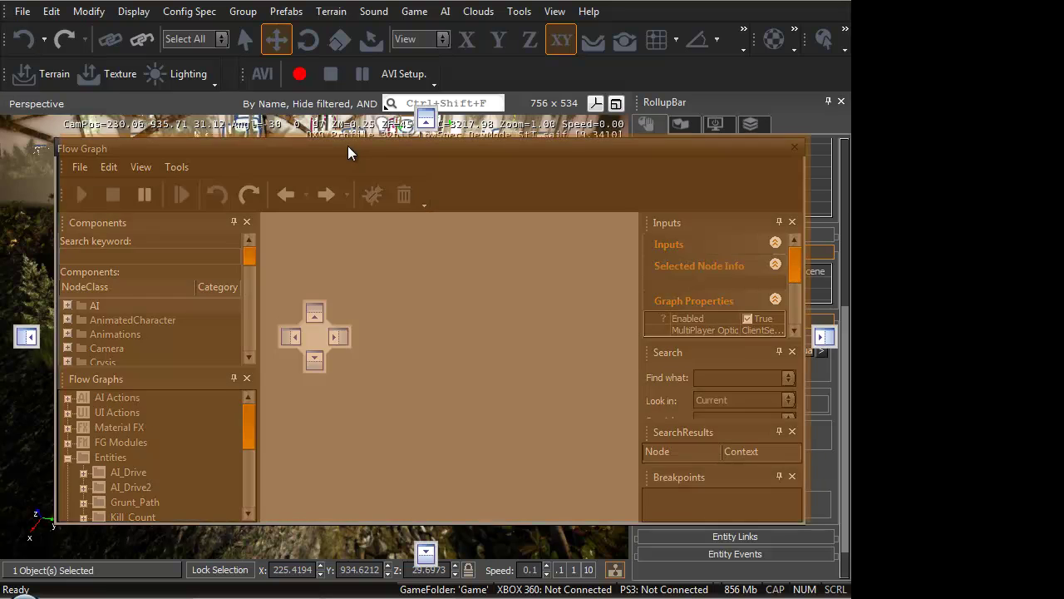
left_click_drag(345, 149, 350, 144)
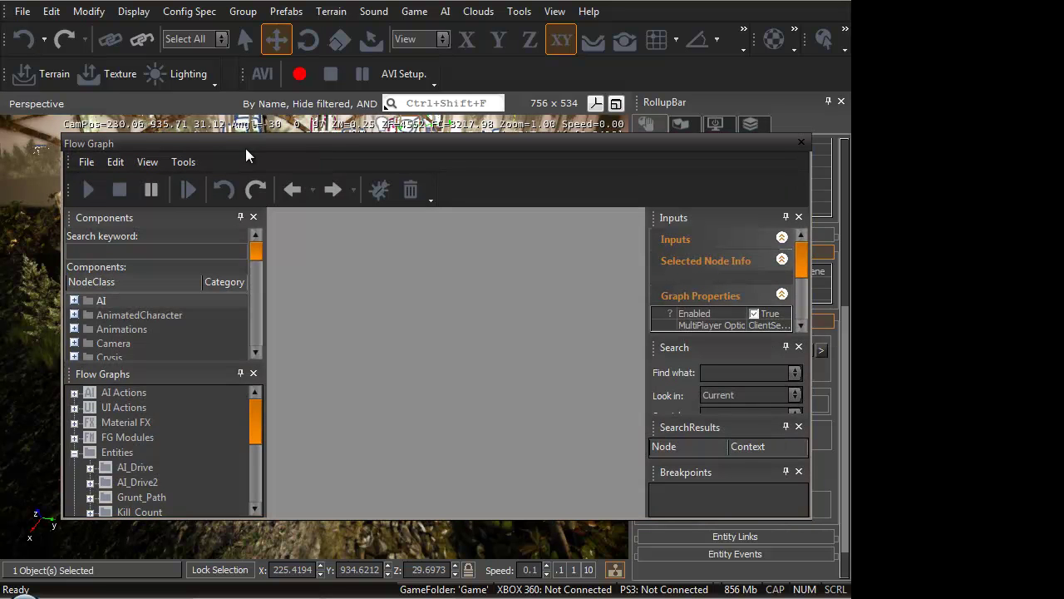
right_click(322, 296)
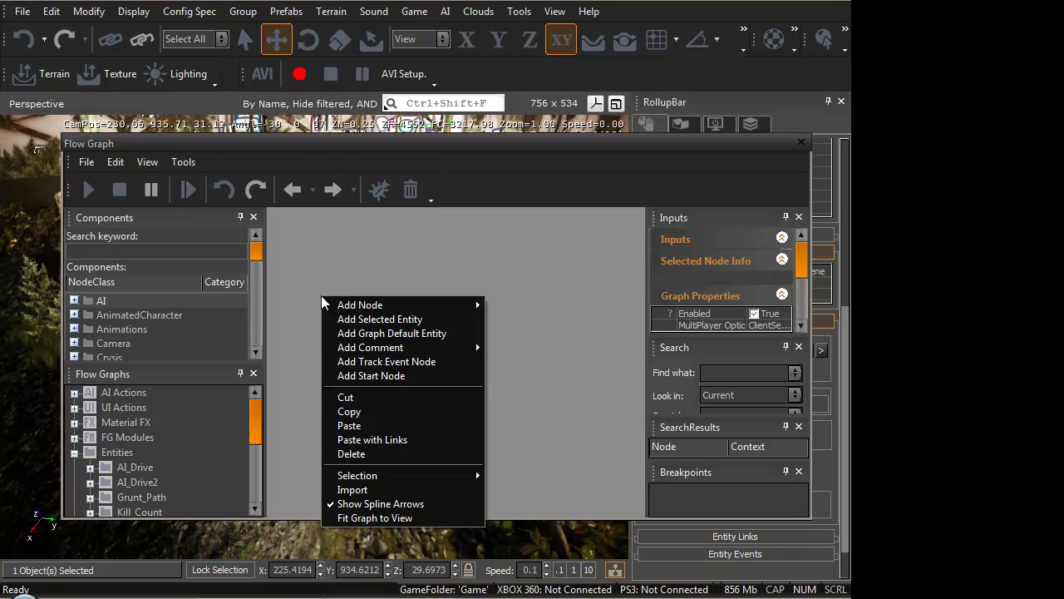
left_click(360, 376)
left_click_drag(424, 313, 402, 279)
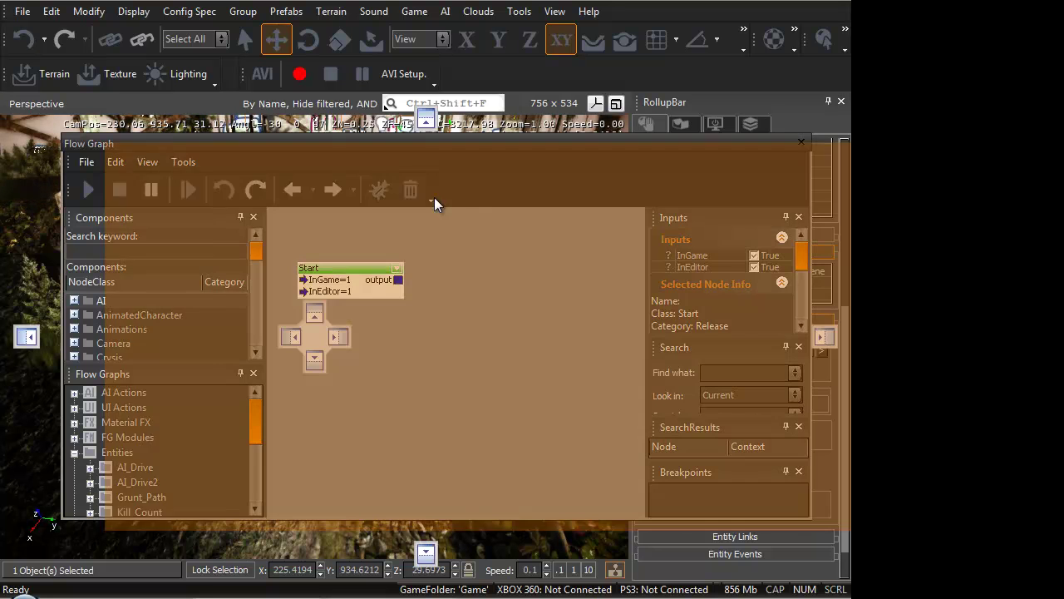
- Add the MusicPlayPattern entity node and link Start's output to its PlayPattern input
left_click_drag(308, 149, 486, 217)
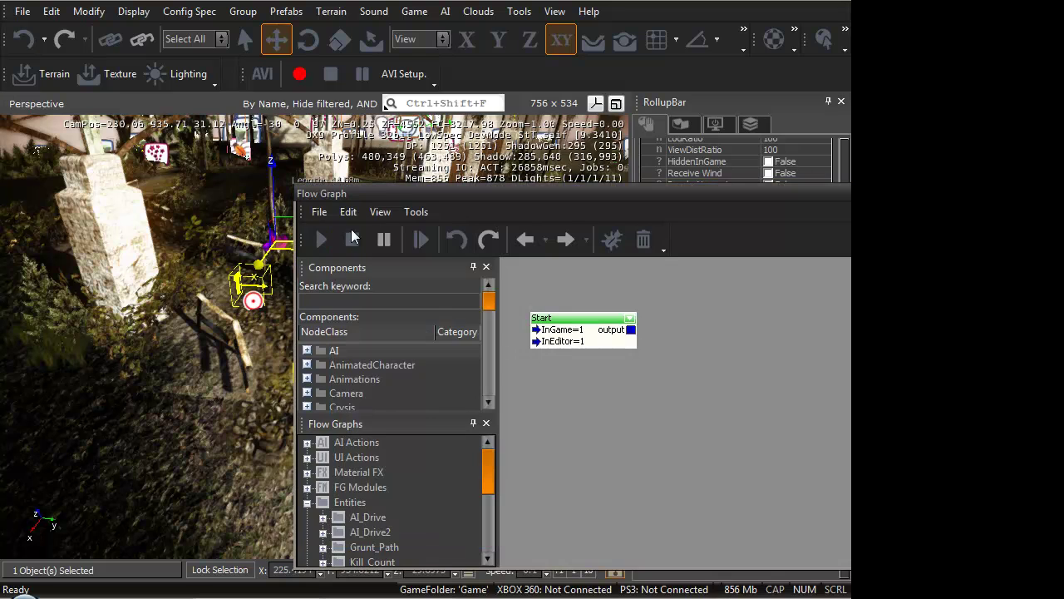
left_click_drag(410, 193, 170, 157)
right_click(439, 285)
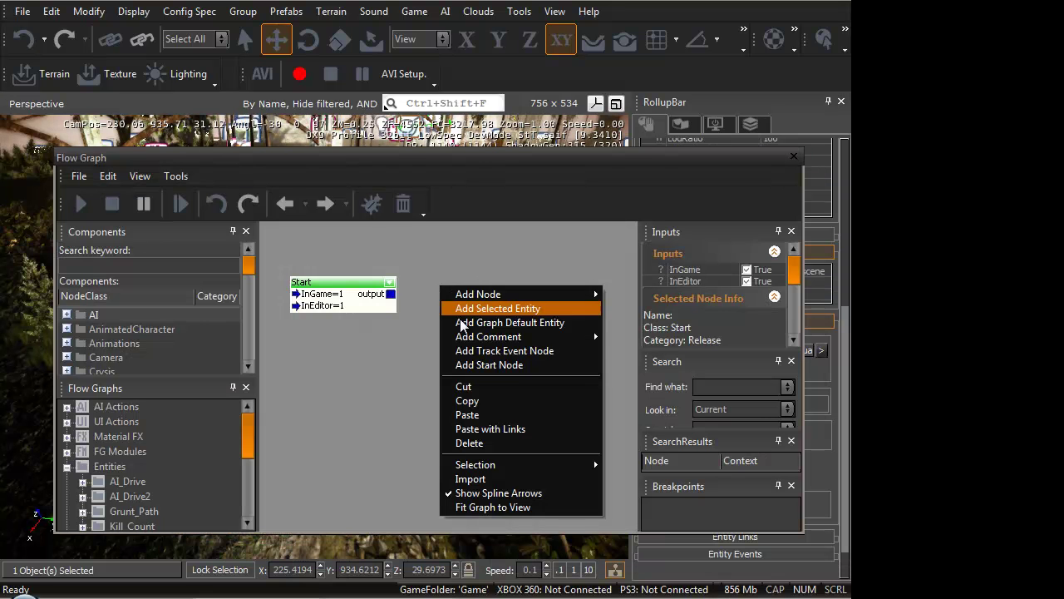
left_click(510, 311)
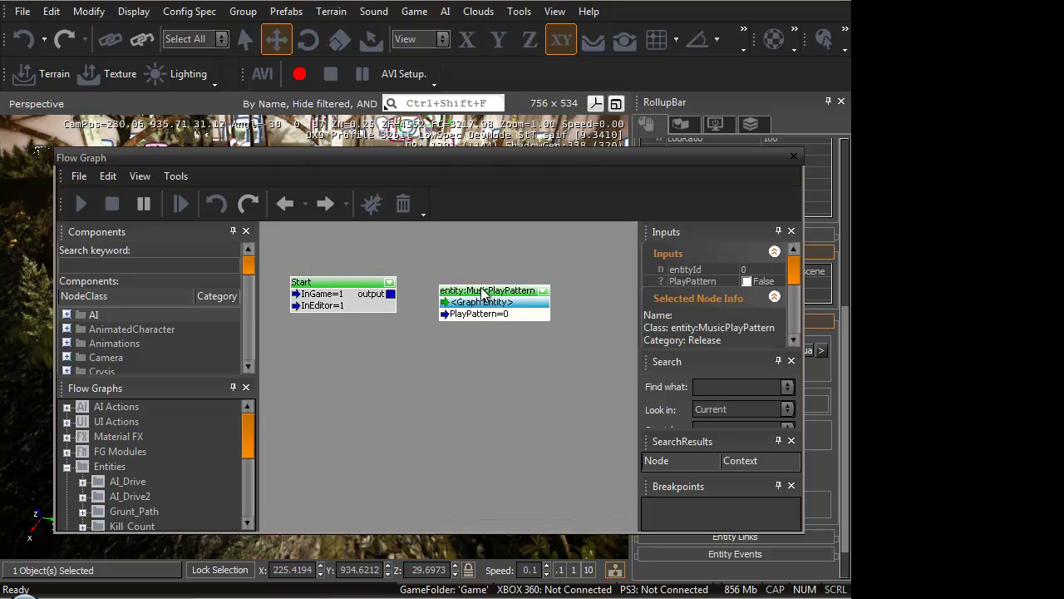
left_click_drag(480, 295, 488, 287)
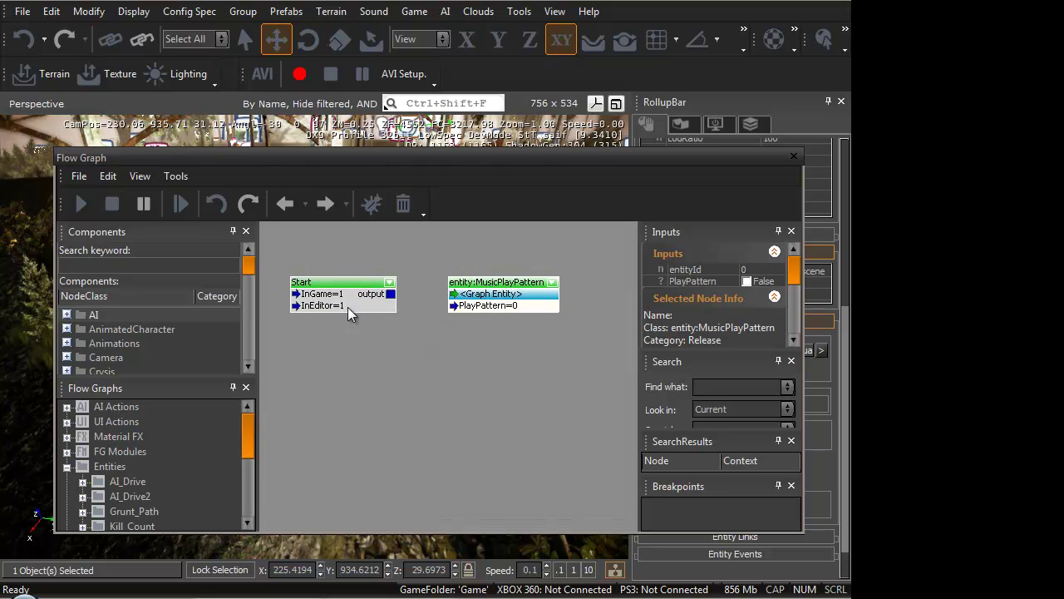
left_click_drag(389, 295, 456, 306)
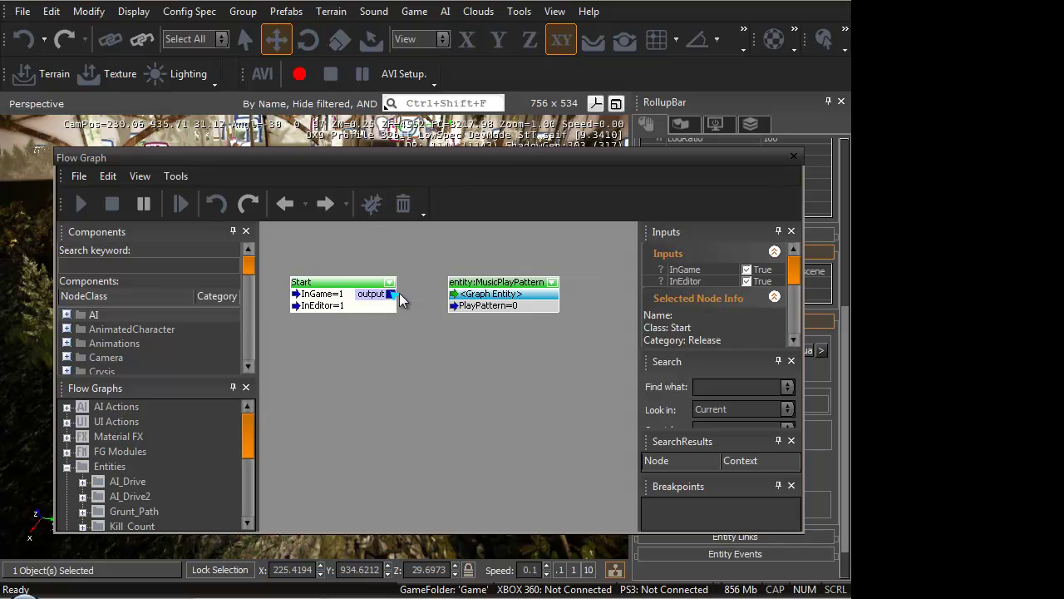
left_click(450, 336)
- Save the flow graph under the name StartMusic with Save As
left_click(83, 177)
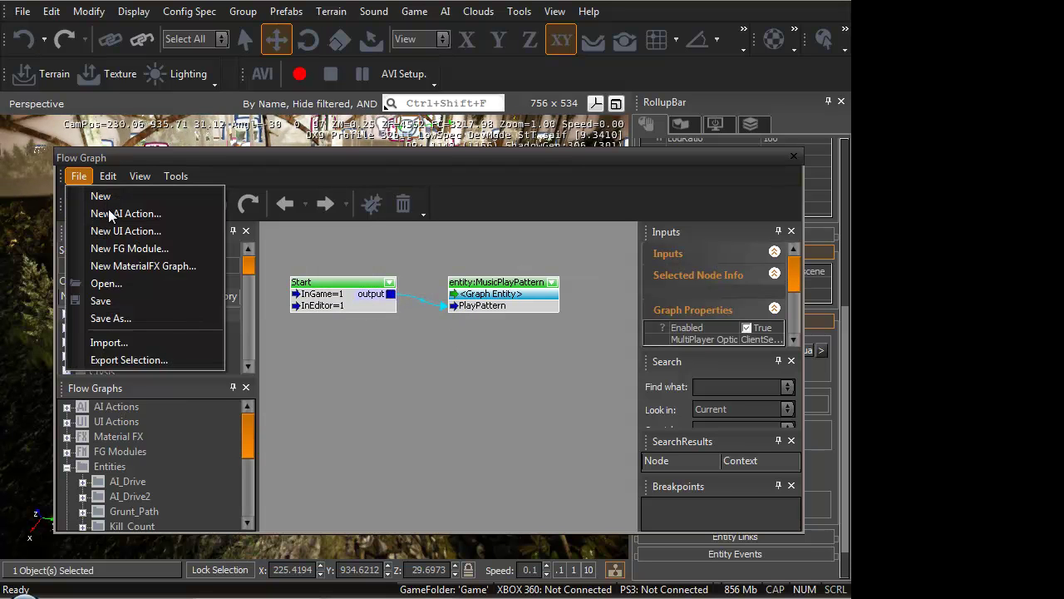
left_click(113, 316)
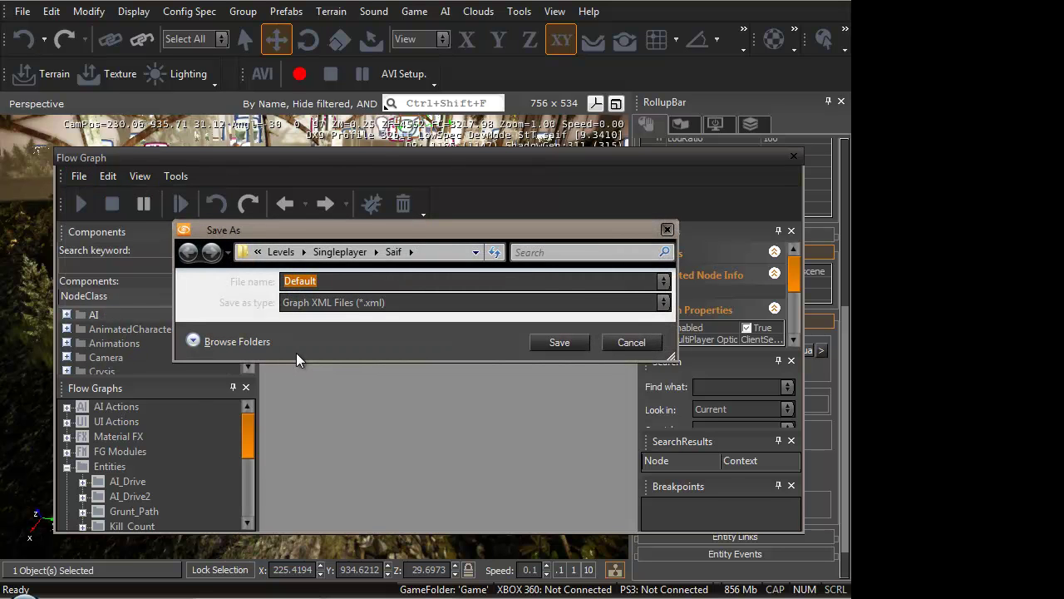
type("Star")
type("tMusic")
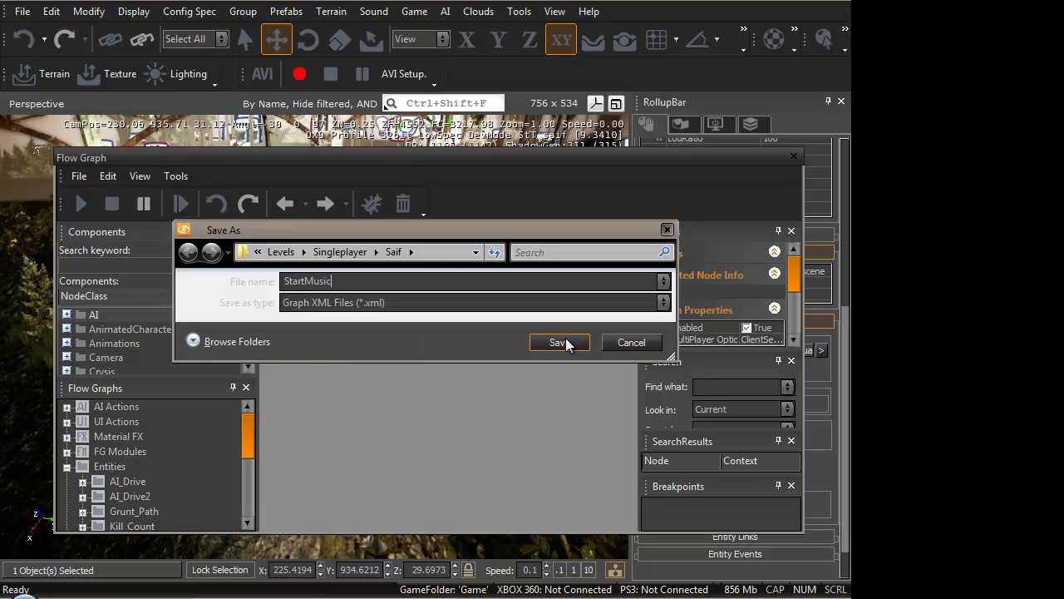
left_click(559, 342)
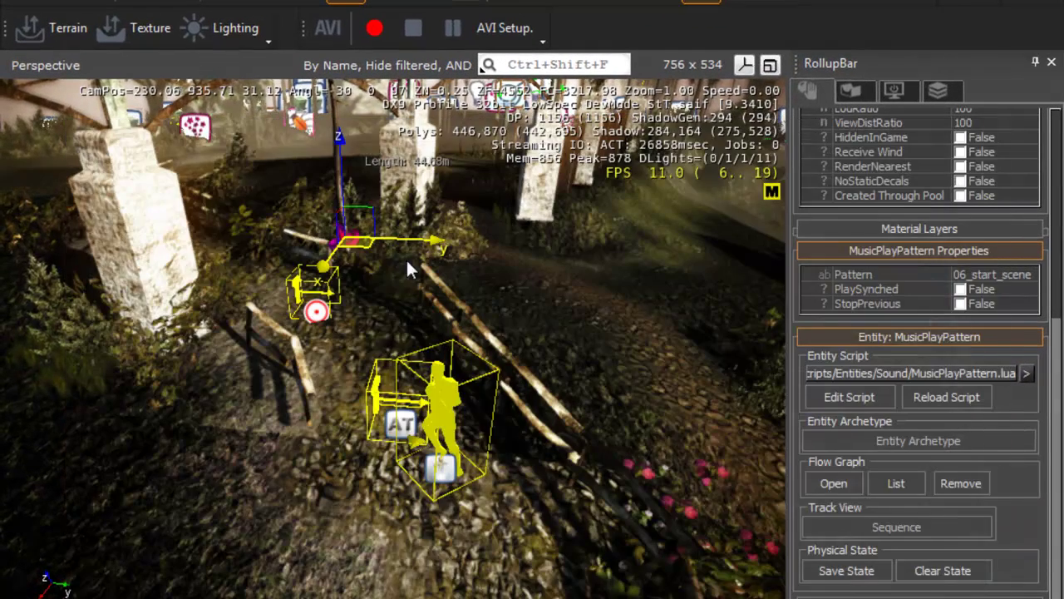
- Enter game mode with Ctrl+G, walk forward in third person and toggle nanovision on and off
left_click(337, 441)
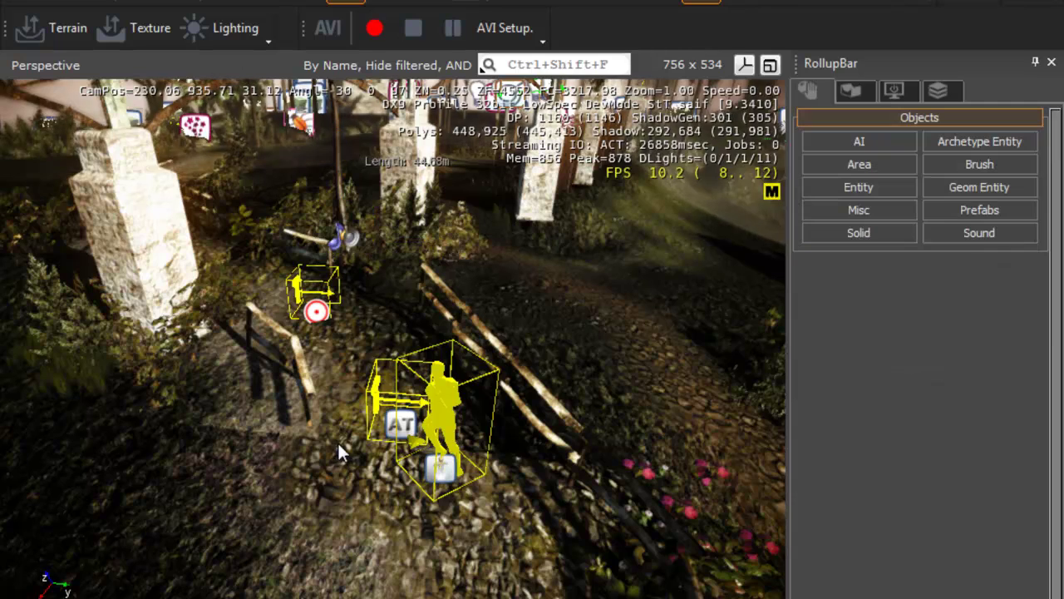
key("w")
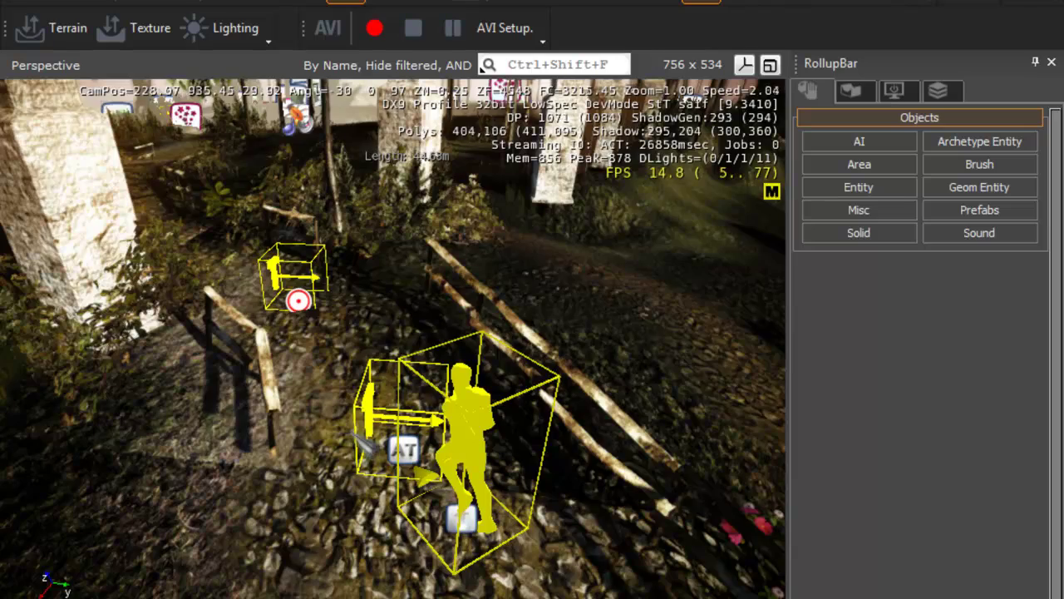
key("ctrl+g")
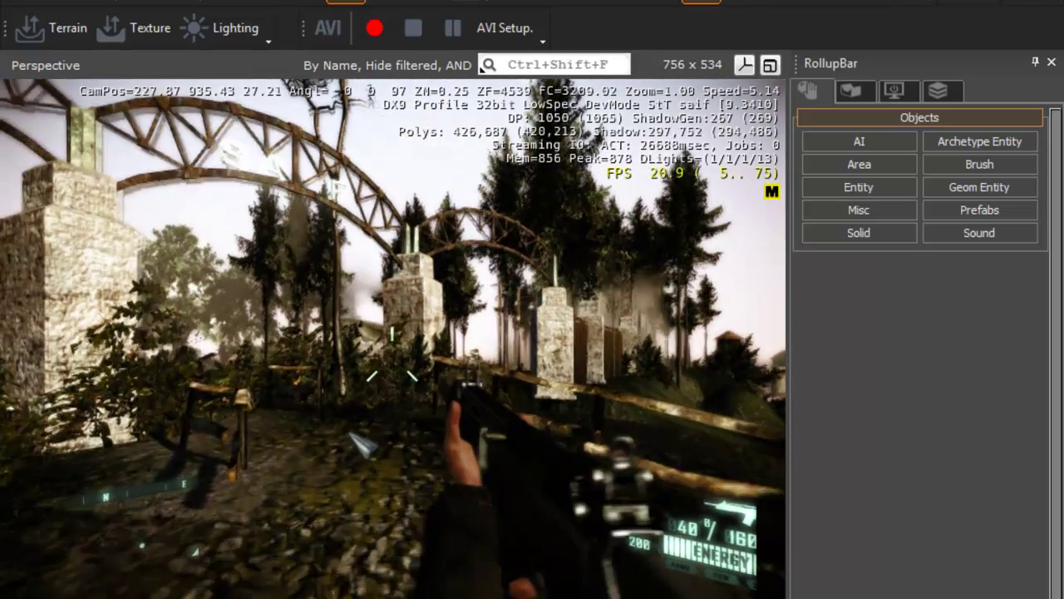
key("w")
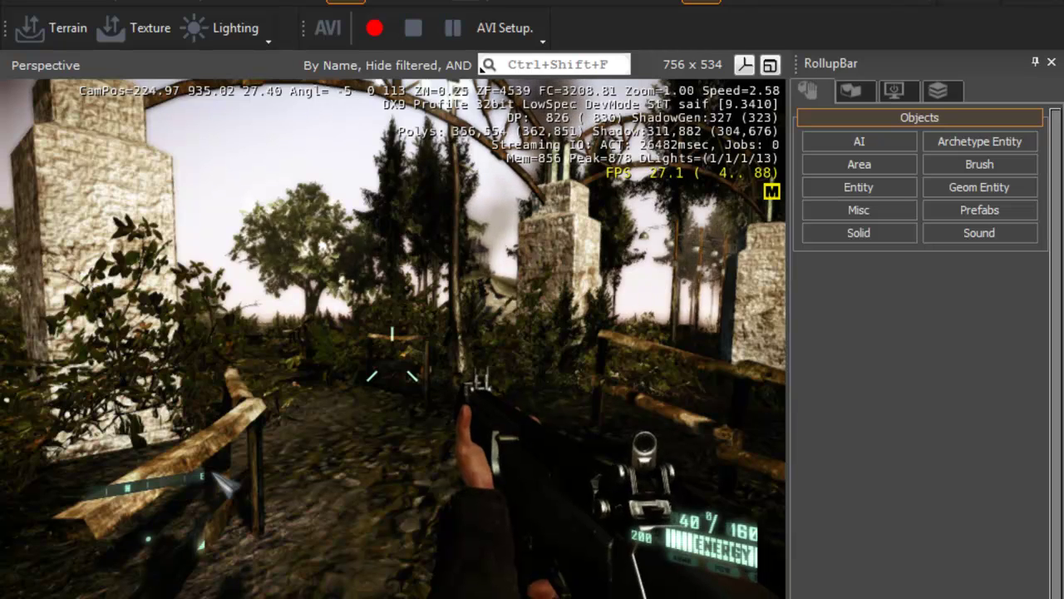
key("F1")
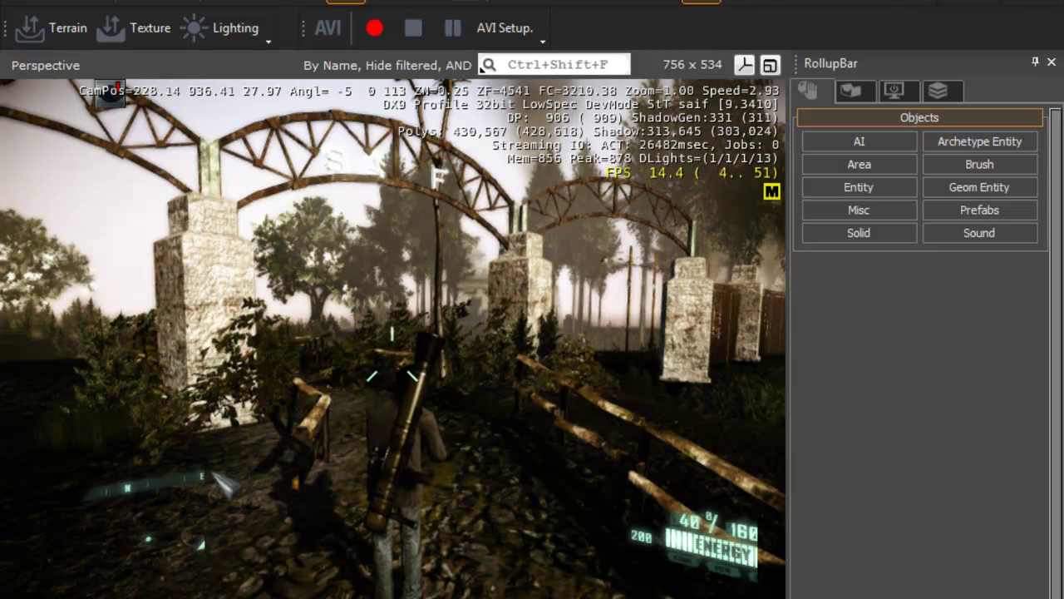
key("n")
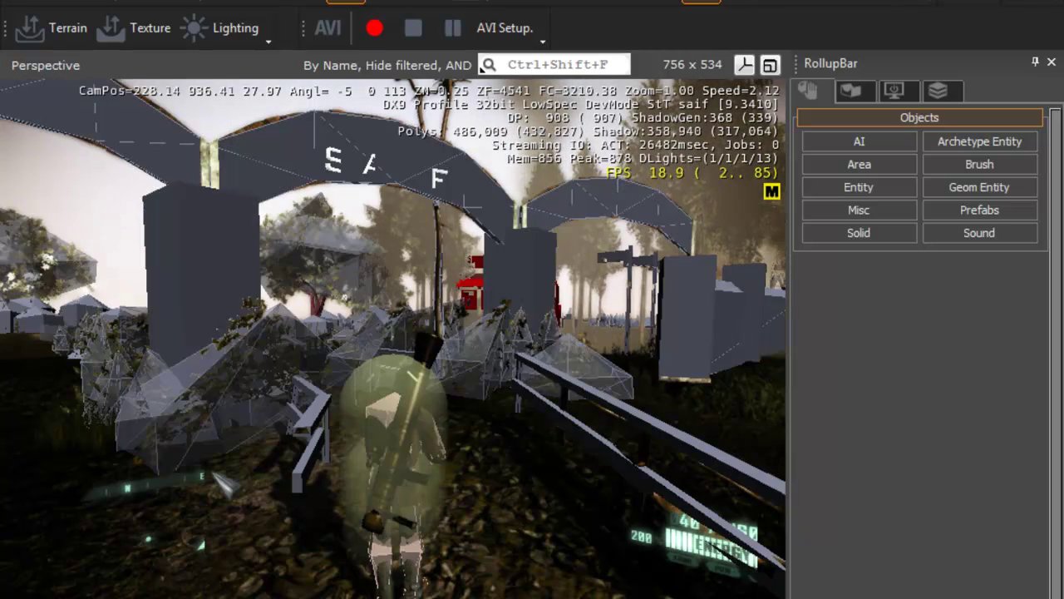
key("n")
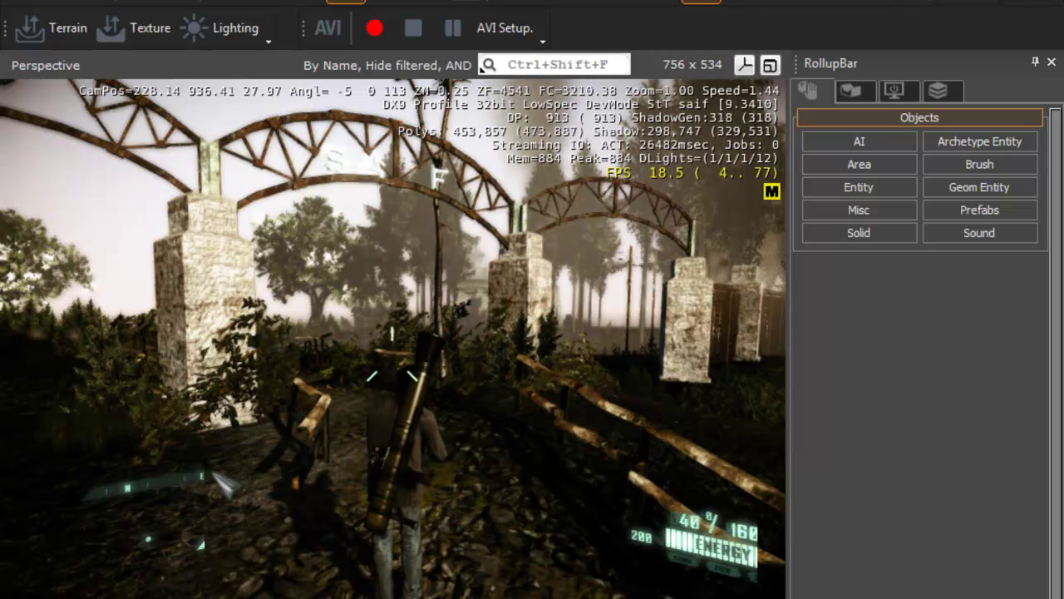